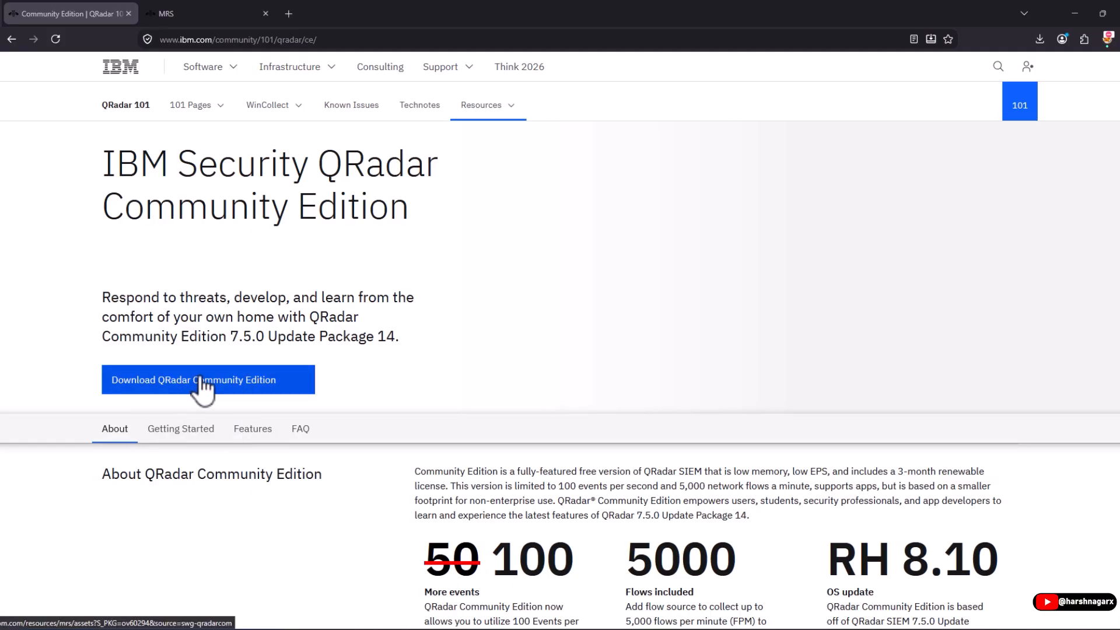
Open the Downloads page listing the 7.6.0 Fix Pack 1 ISO, checksum, signature and key files.
click(237, 385)
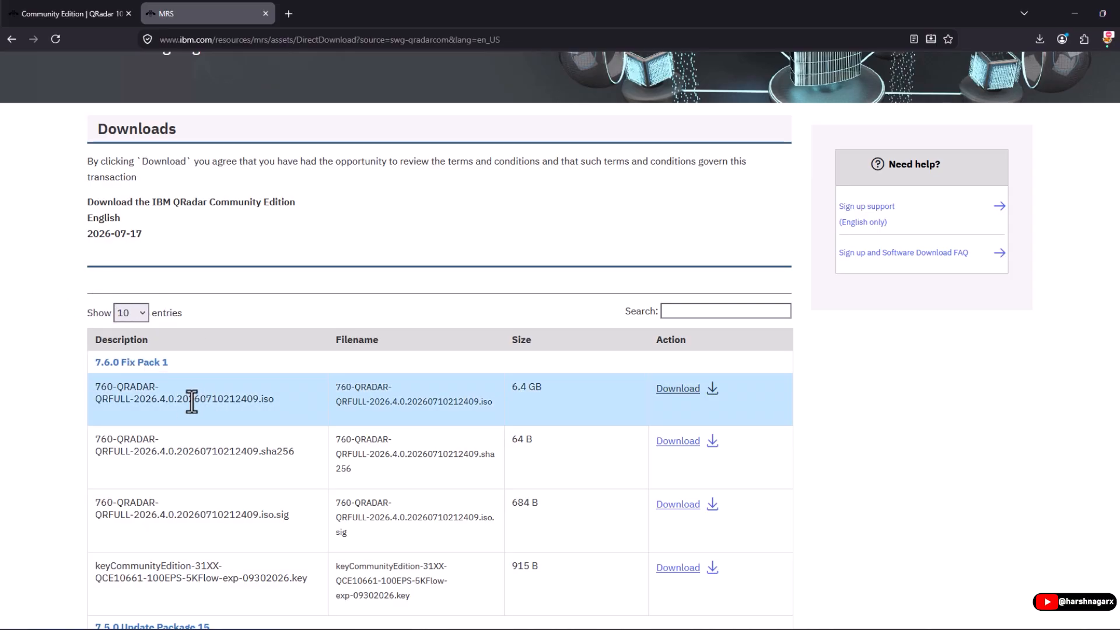
Review the 7.6.0 and 7.5.0 download files, highlighting the 2026-07-17 release date.
scroll(191, 400, up, 3)
key(ctrl+shift+Tab)
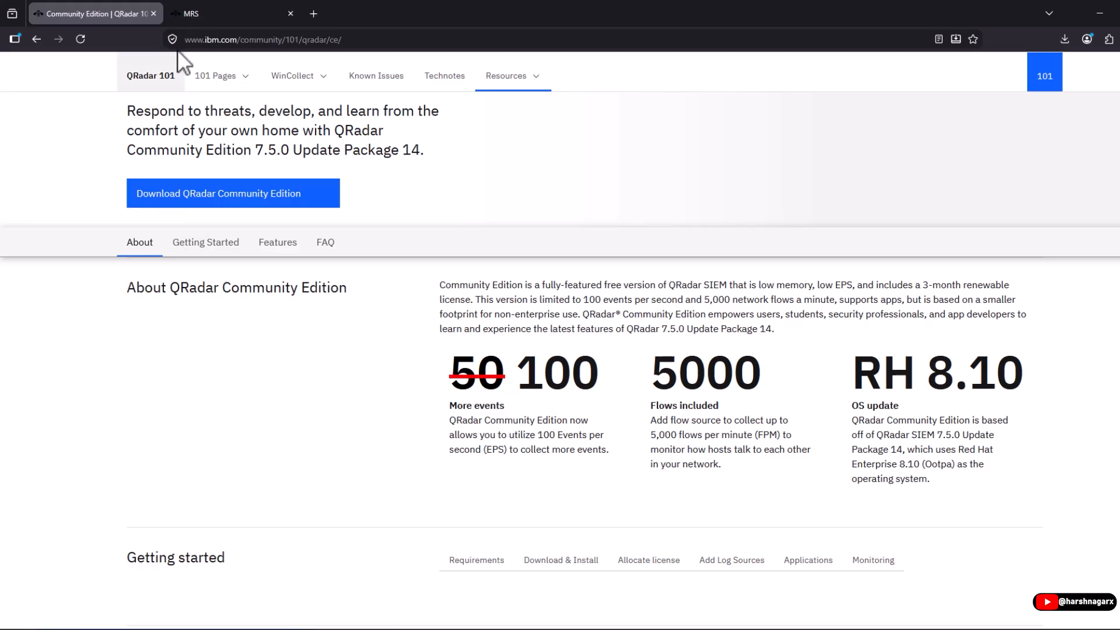
click(210, 5)
scroll(86, 444, down, 4)
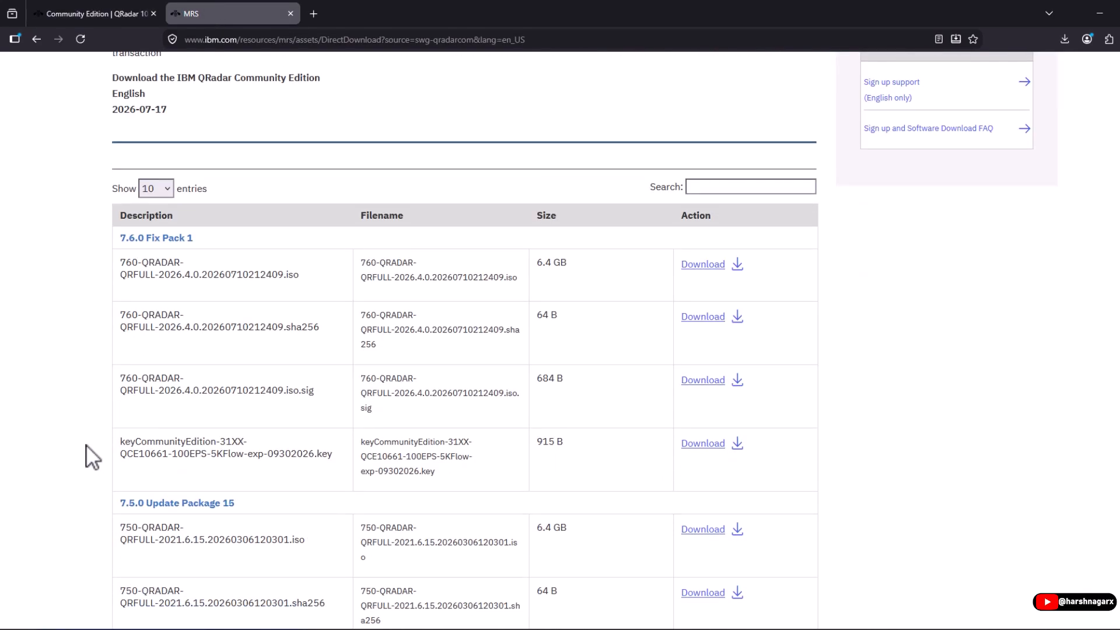
scroll(175, 420, down, 3)
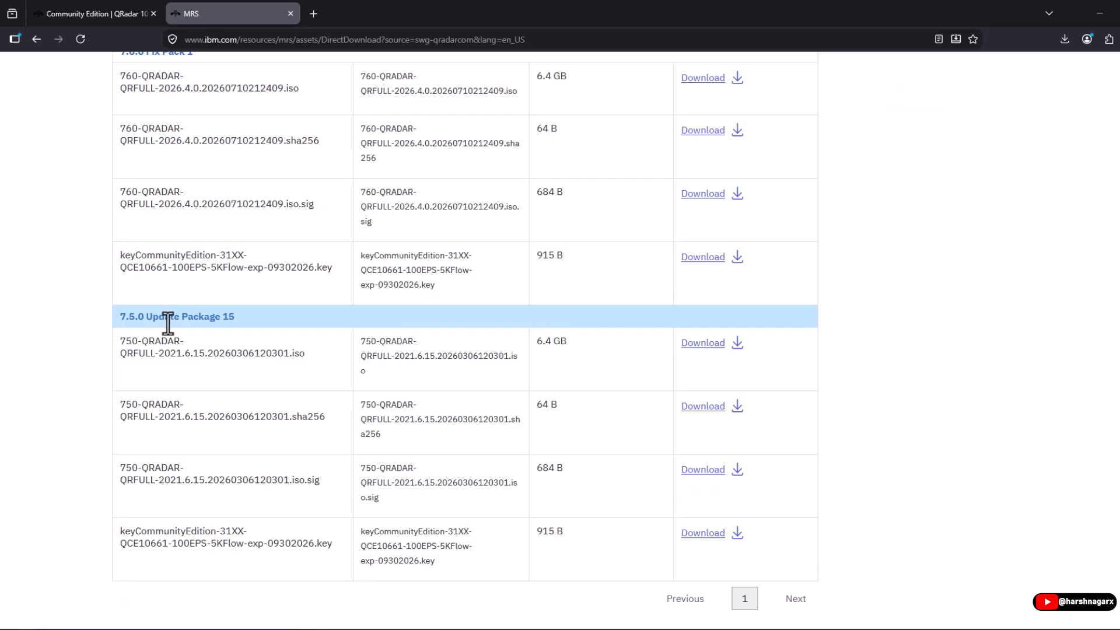
scroll(155, 324, up, 5)
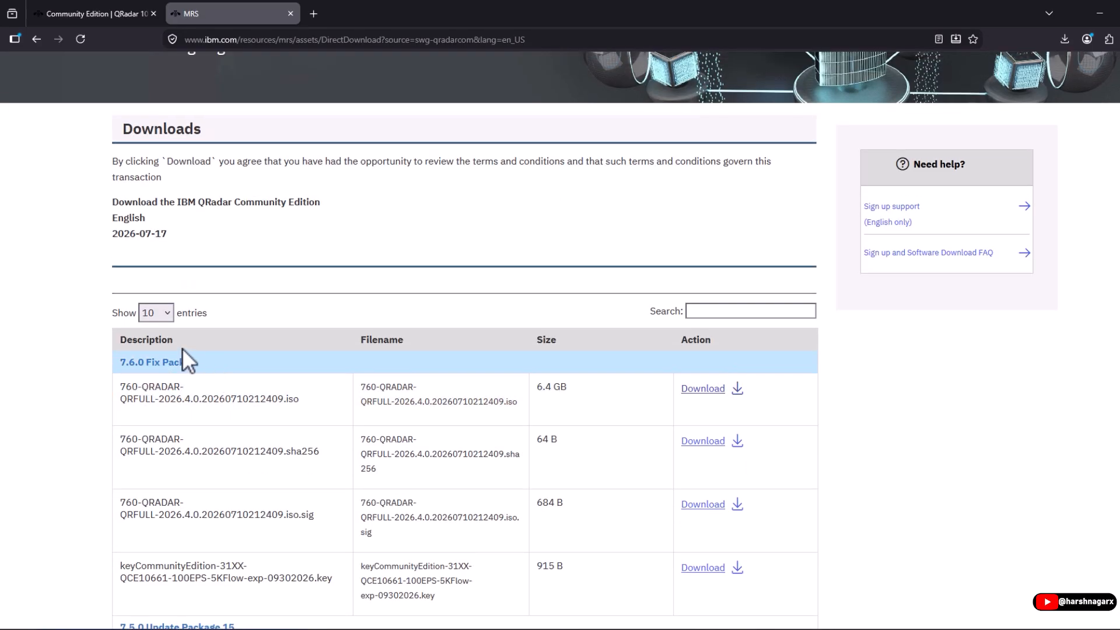
triple_click(147, 237)
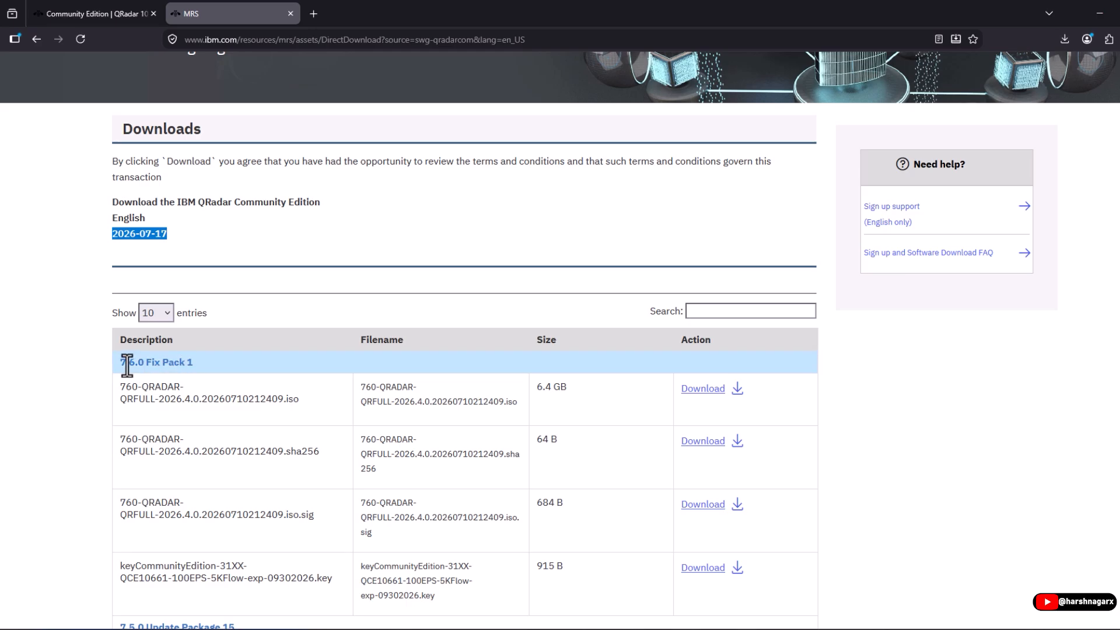
scroll(390, 368, down, 3)
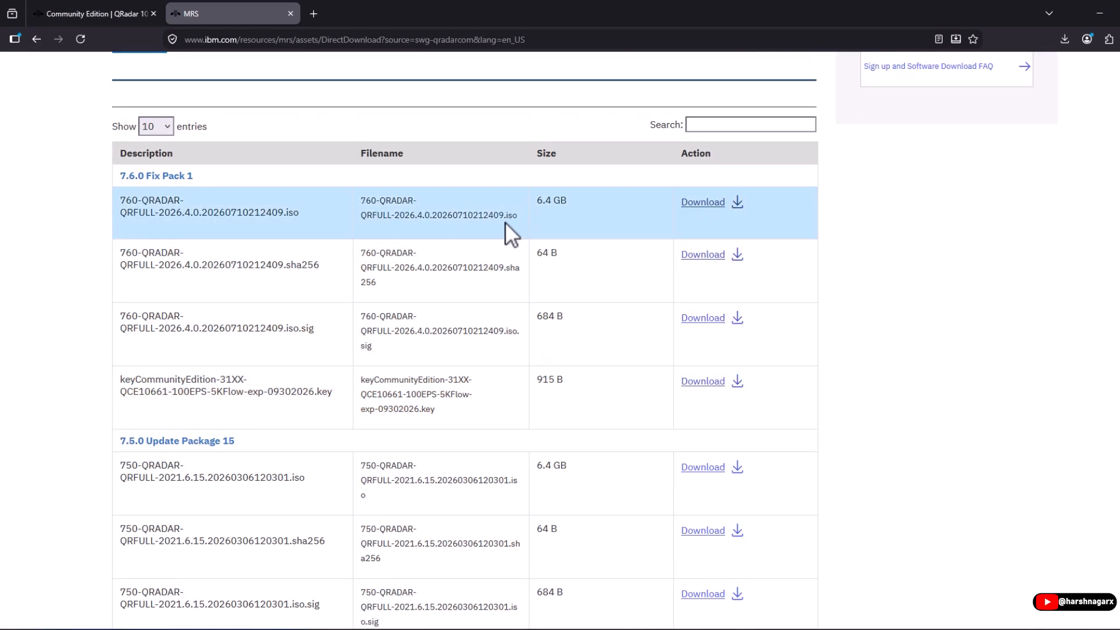
scroll(506, 228, up, 2)
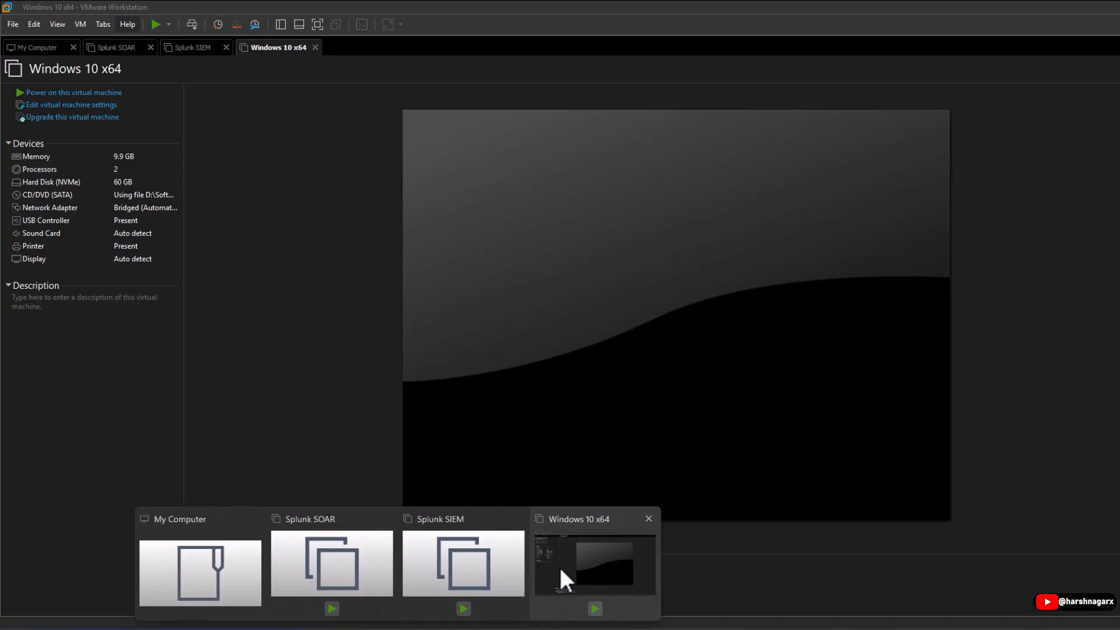
Start a new Custom (advanced) virtual machine in VMware Workstation.
click(560, 567)
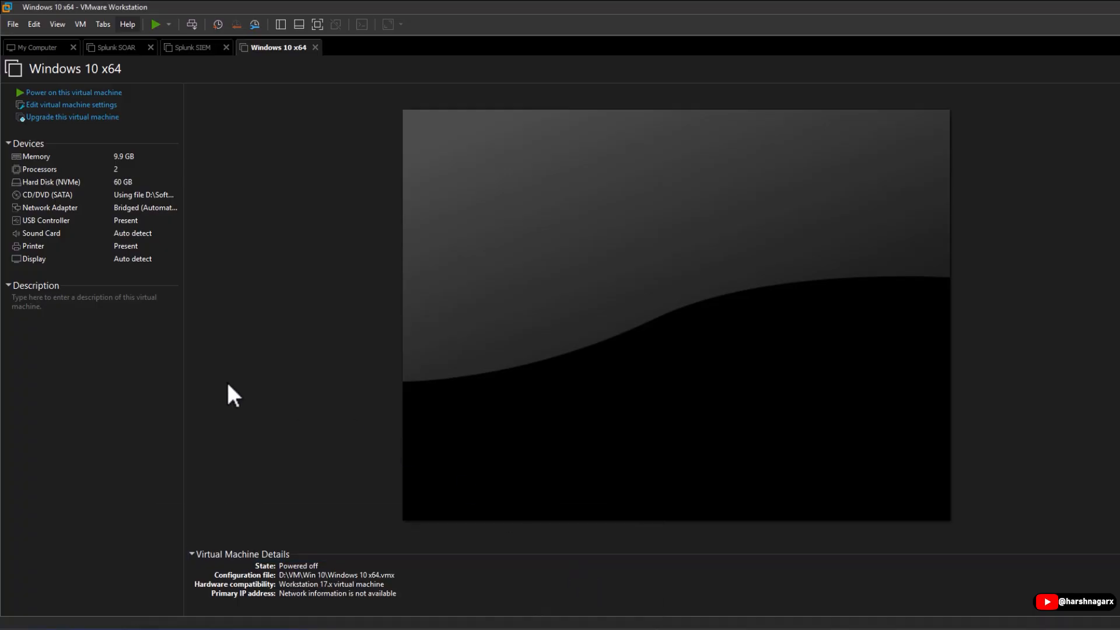
click(17, 23)
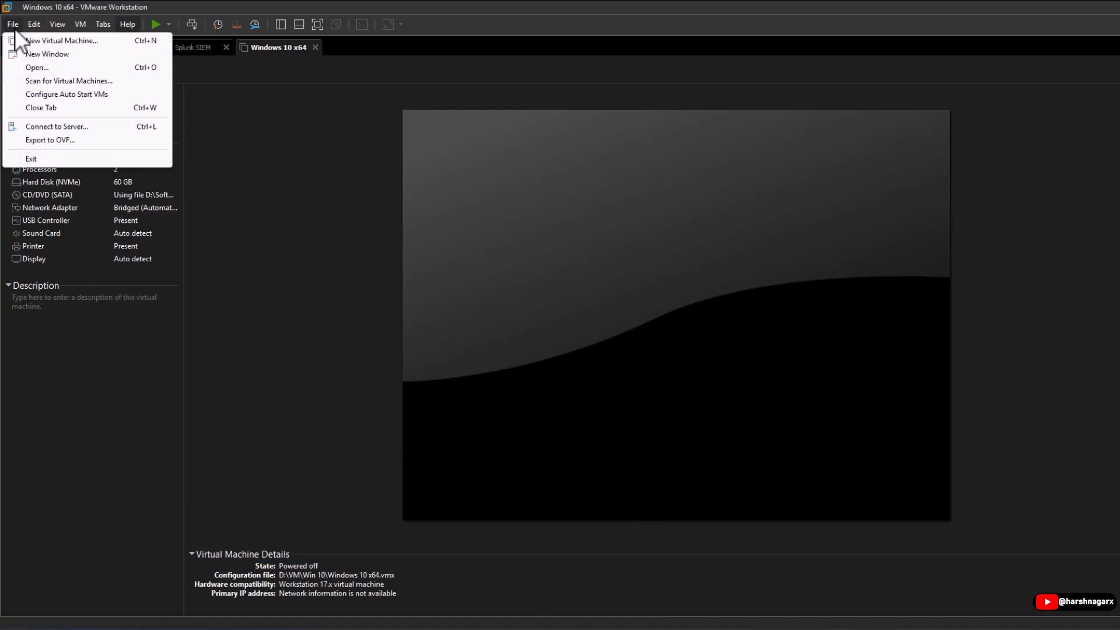
click(14, 24)
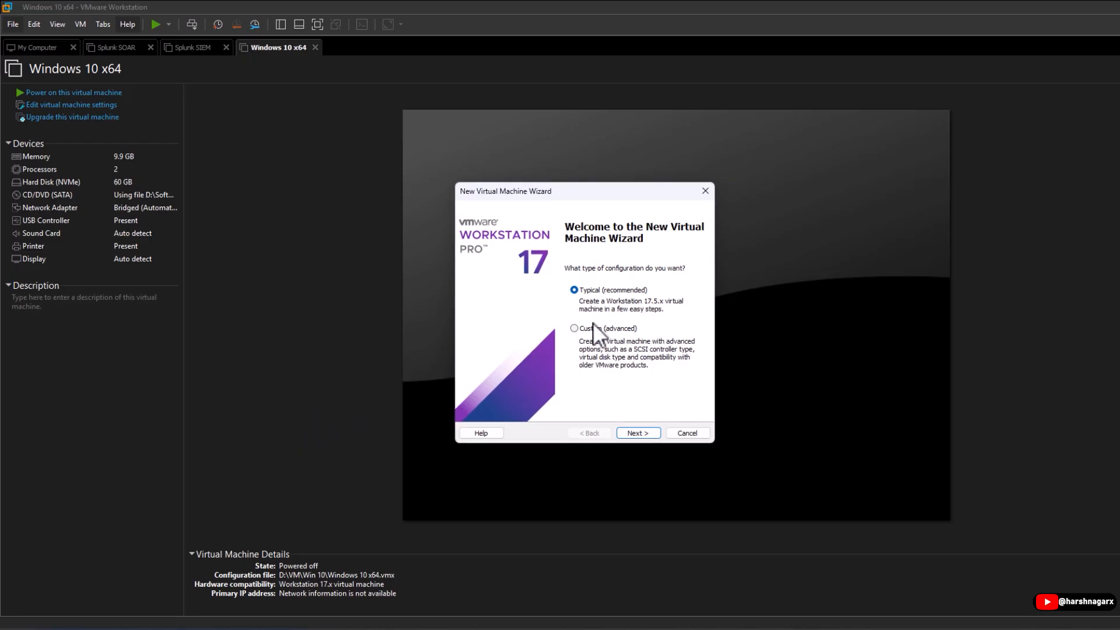
drag(587, 191, 430, 221)
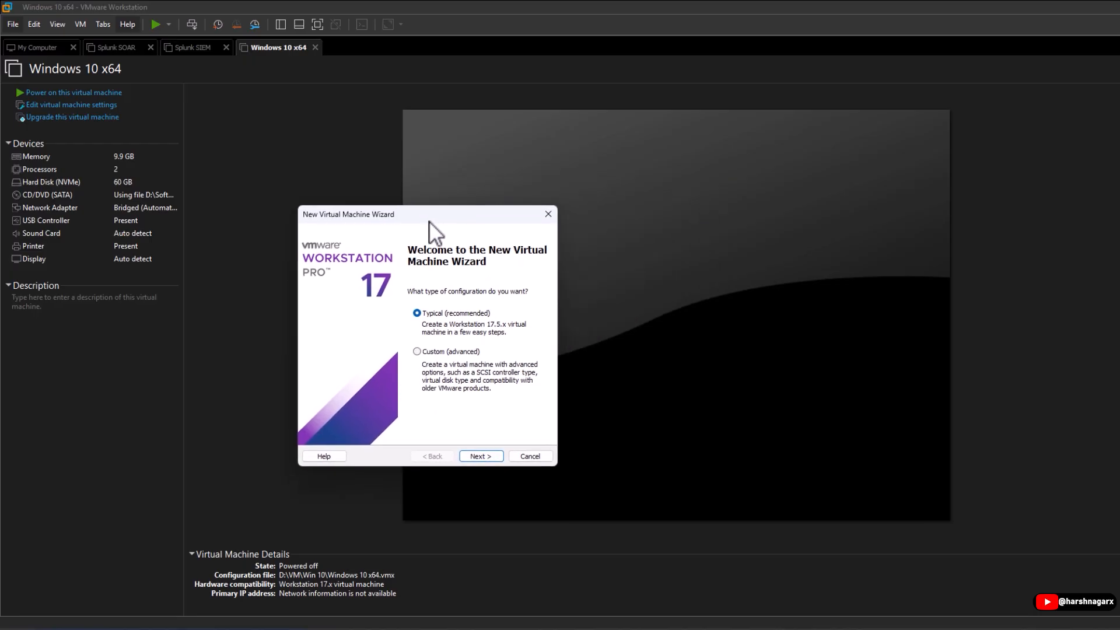
click(429, 353)
Keep Workstation 17.5.x compatibility, install the OS later, and choose Red Hat Enterprise Linux 8 64-bit.
click(482, 457)
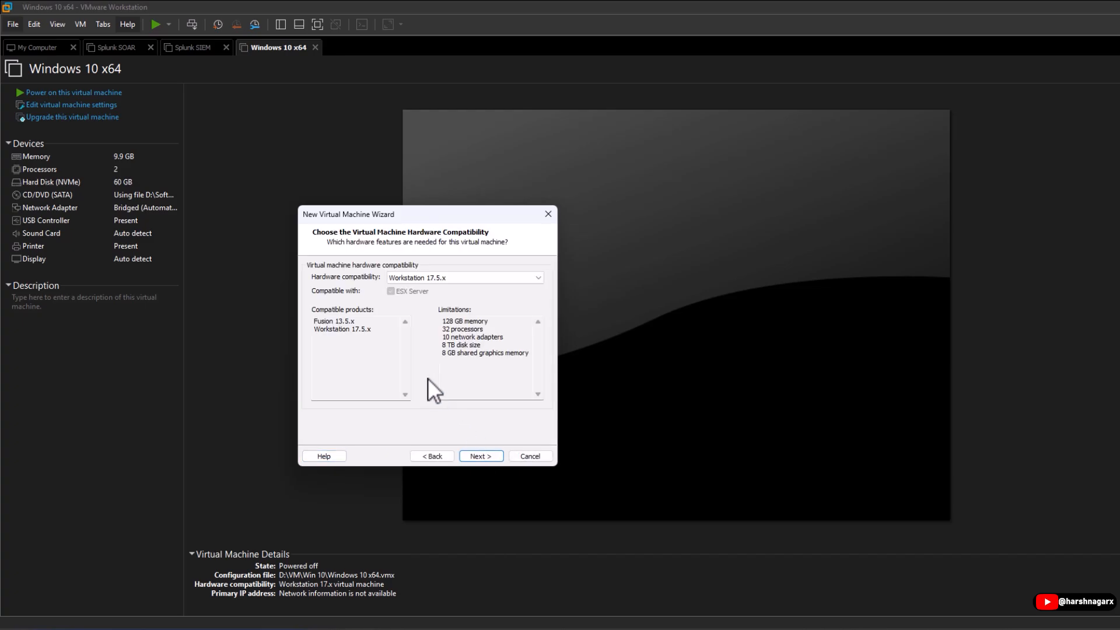
click(477, 456)
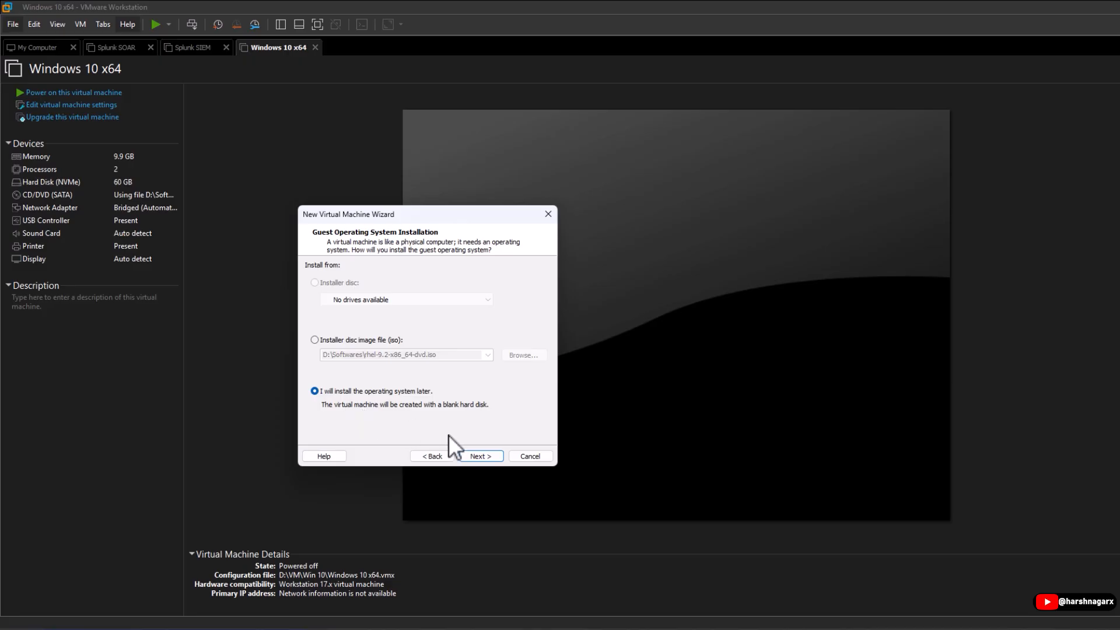
click(481, 456)
click(403, 345)
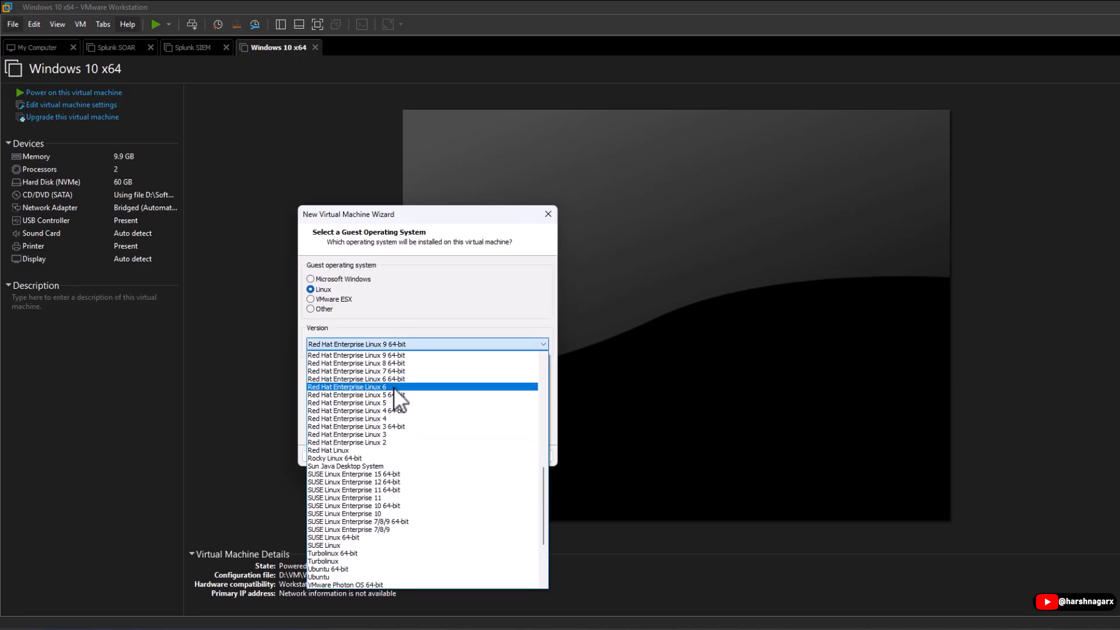
scroll(394, 387, down, 2)
click(398, 388)
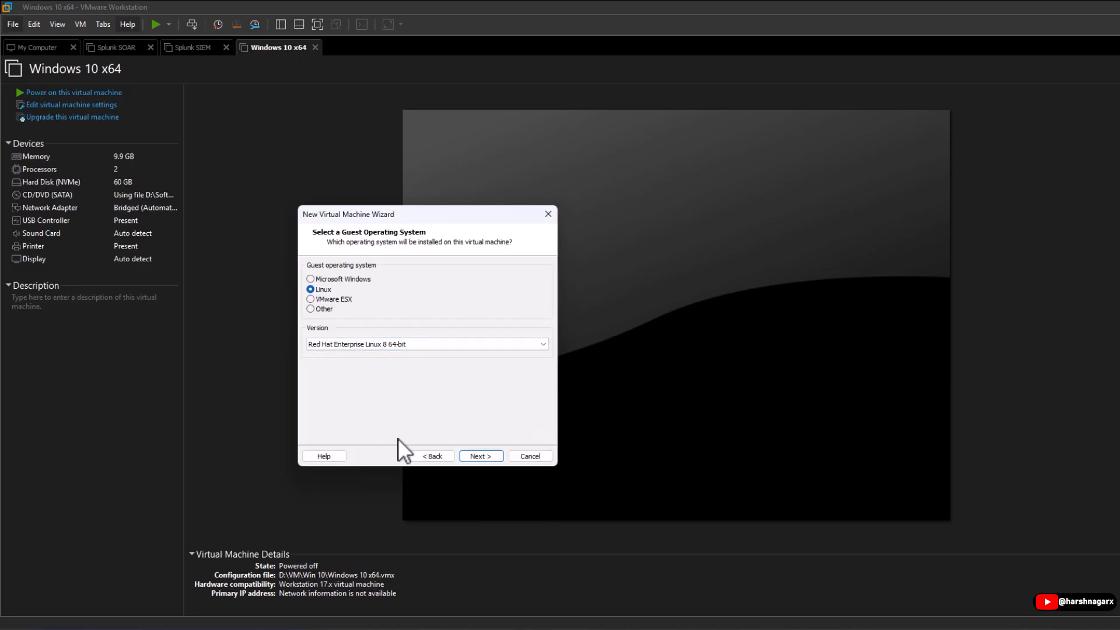
Name the machine 'Qradar SIEM' and store it in D:\VM\QRadar SIEM.
click(479, 456)
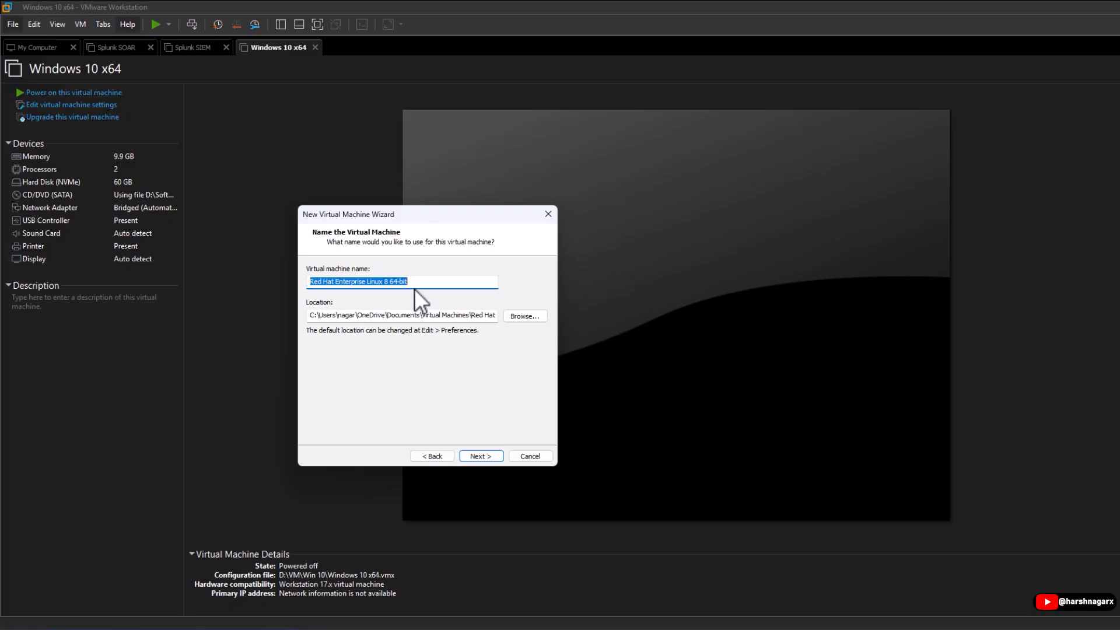
key(BackSpace)
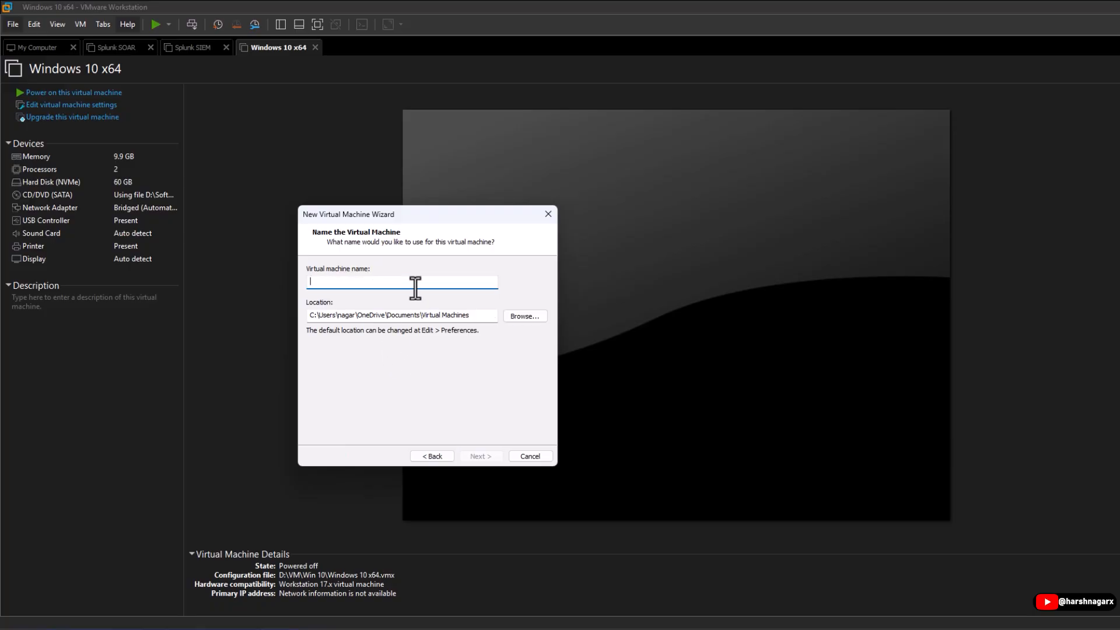
text(Qradar SIEM)
click(525, 316)
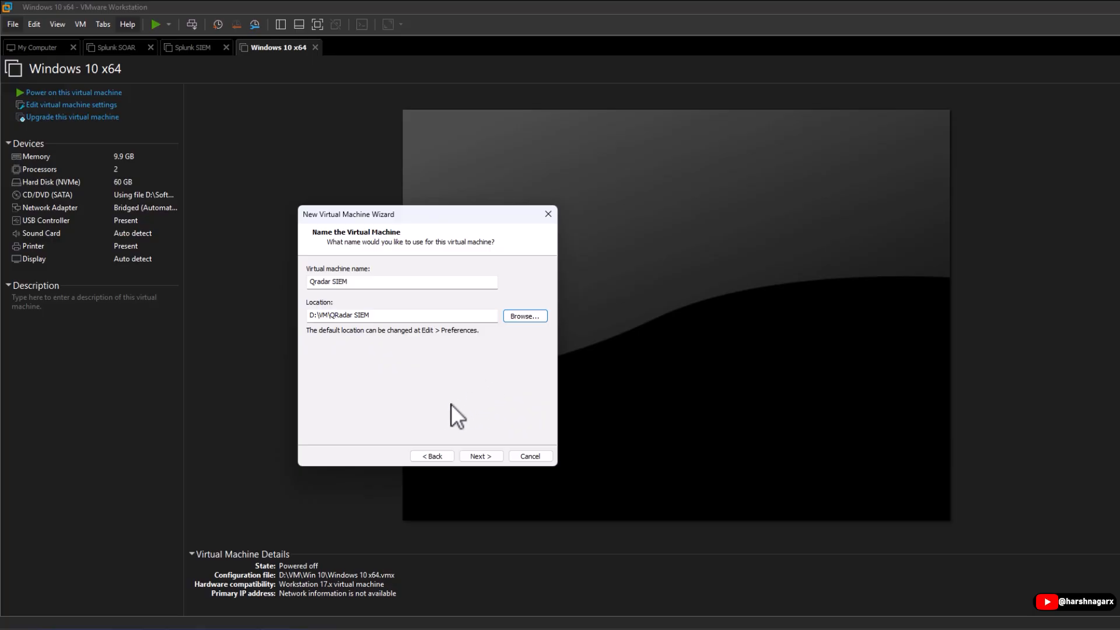
click(480, 455)
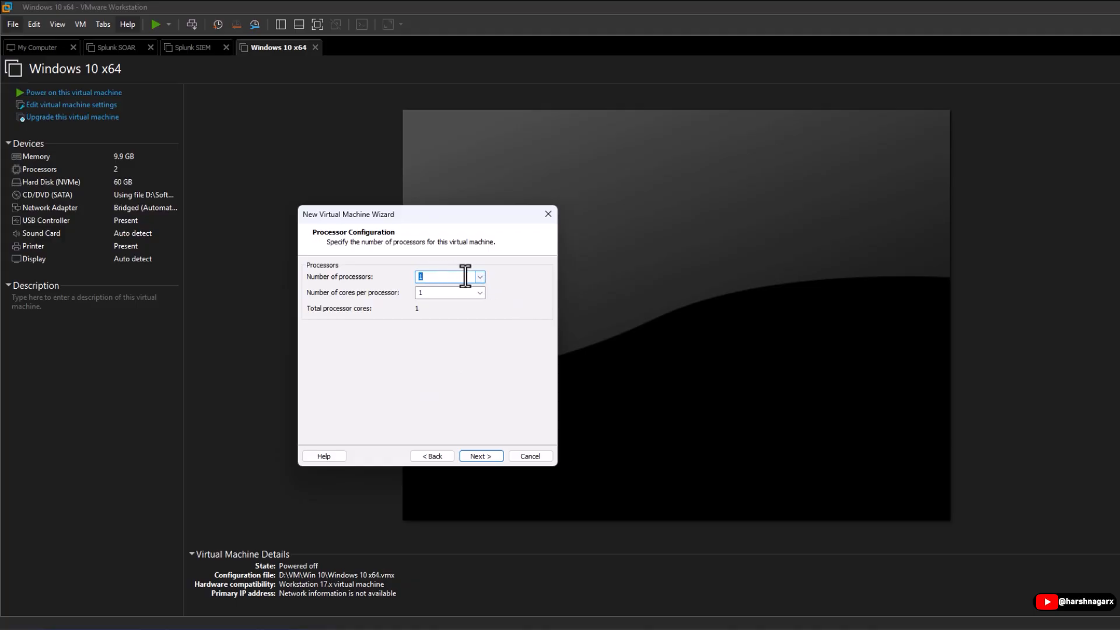
Set 4 cores per processor and raise the memory to 10084 MB.
click(479, 293)
click(442, 334)
click(479, 457)
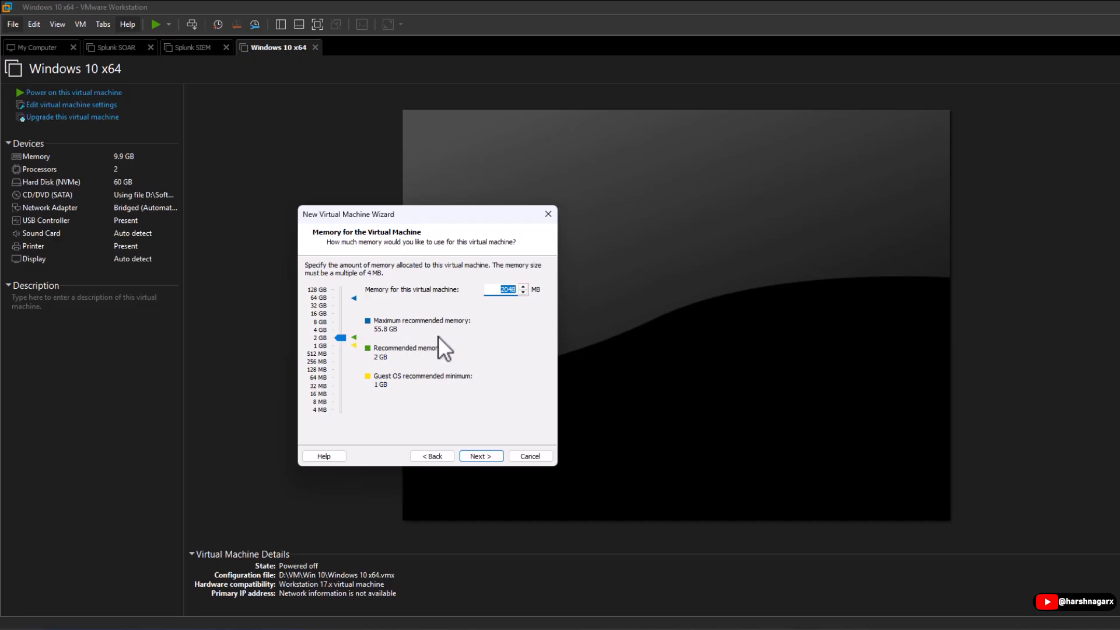
drag(343, 336, 343, 303)
click(481, 455)
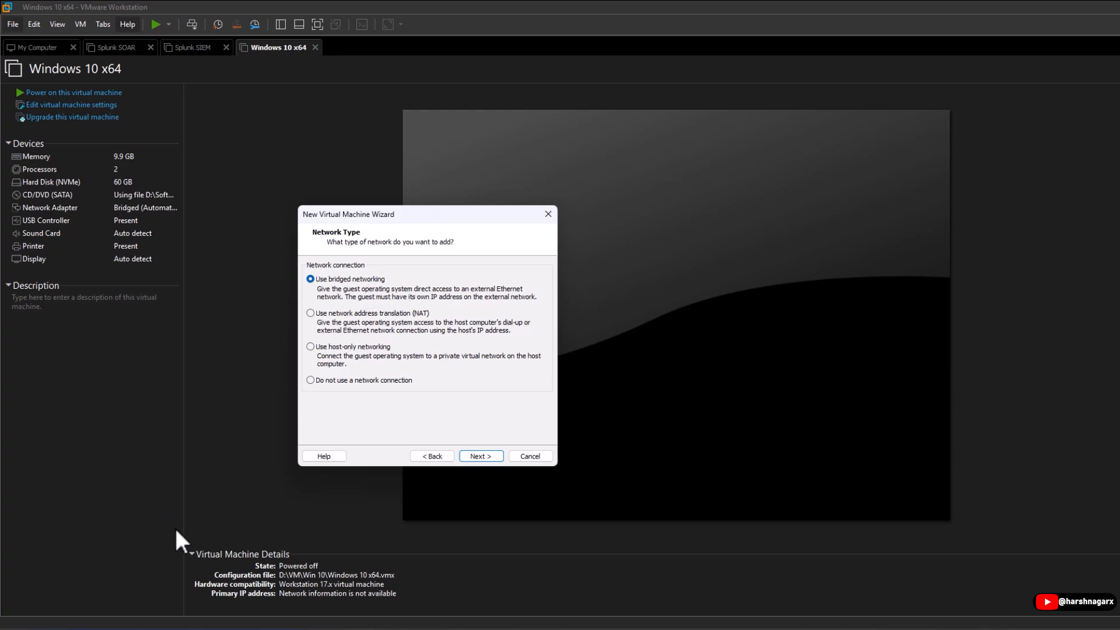
Keep bridged networking and LSI Logic, choose a SATA disk, and create a new virtual disk.
click(485, 455)
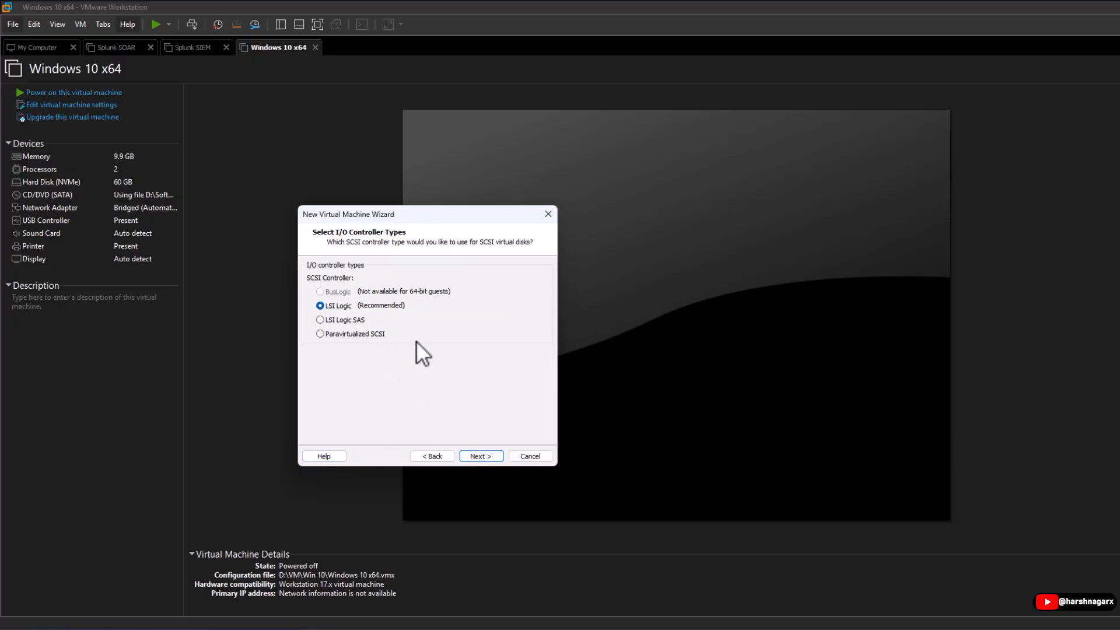
click(481, 456)
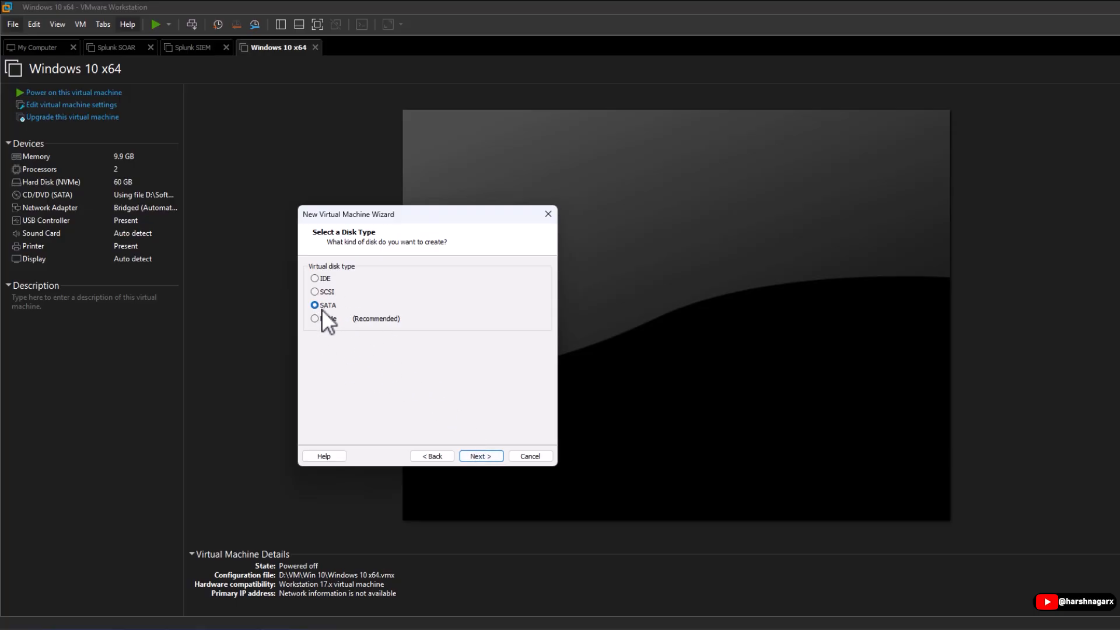
click(476, 456)
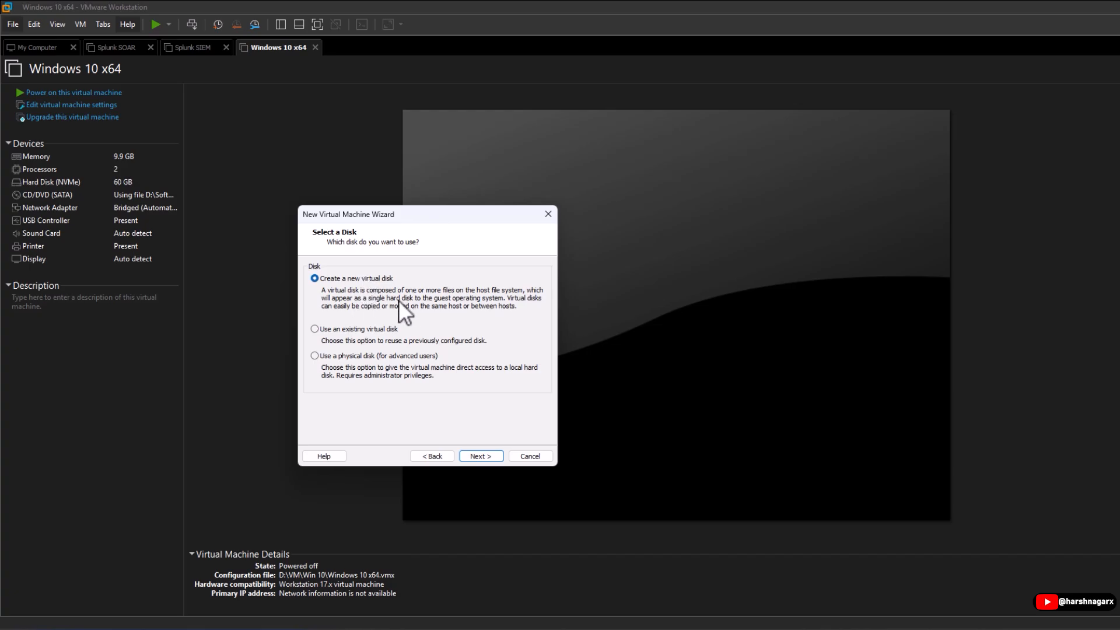
click(488, 457)
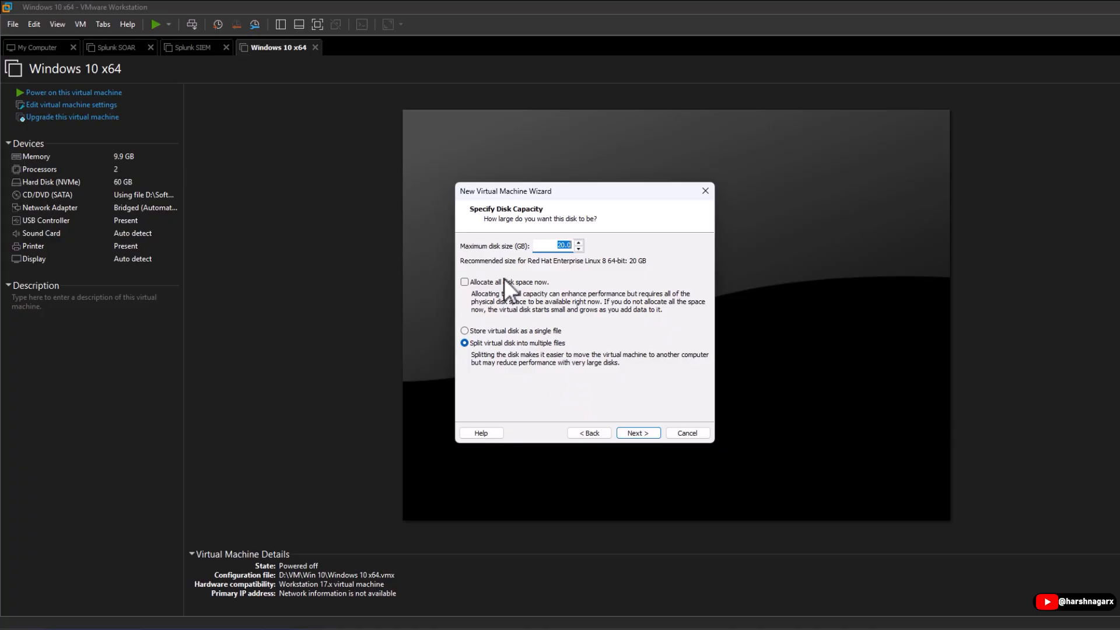
Make the virtual disk 200 GB, stored as a single file with all space allocated now.
click(557, 245)
text(0)
click(497, 330)
click(489, 281)
Finish the wizard to create the QRadar SIEM machine with 32 GB memory.
click(642, 432)
click(643, 432)
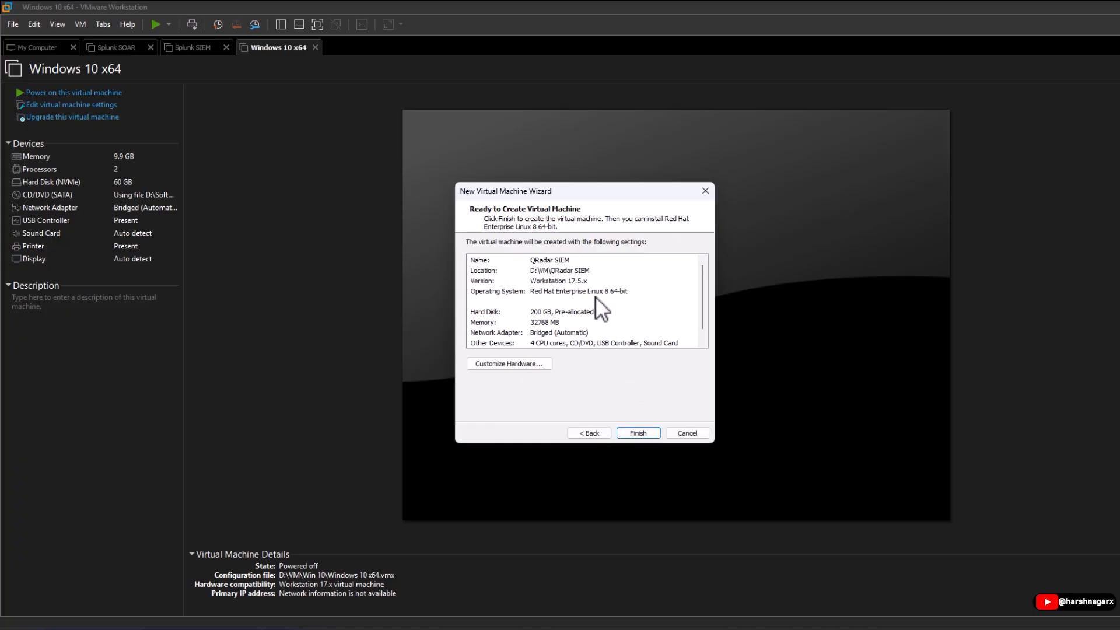
key(Return)
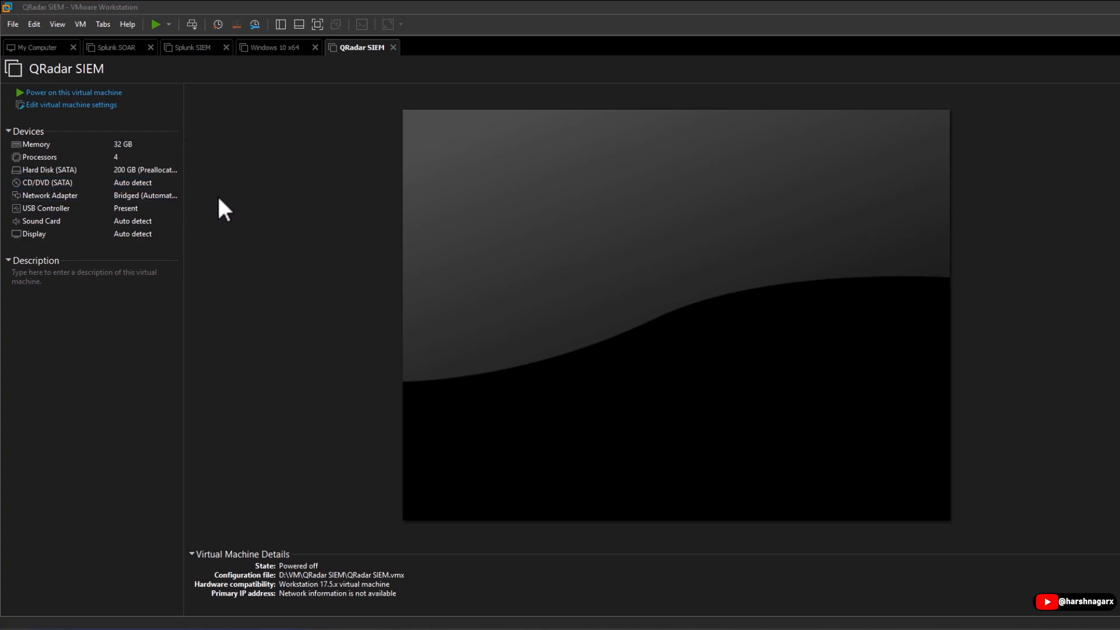
Point the CD/DVD (SATA) drive at the downloaded QRadar 7.60 ISO image file.
double_click(92, 185)
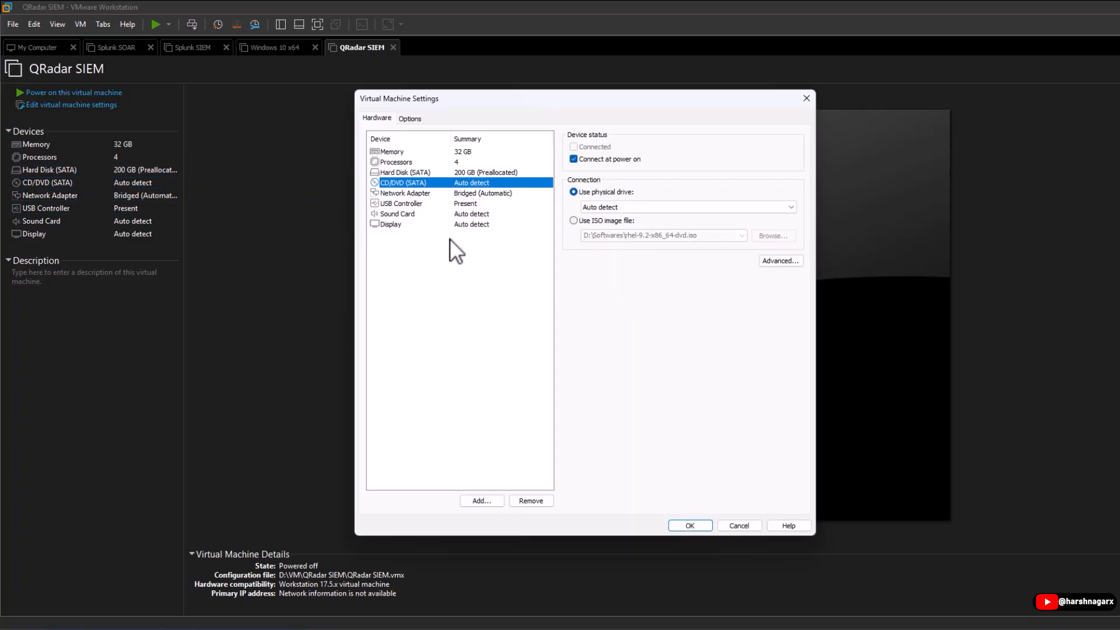
click(588, 221)
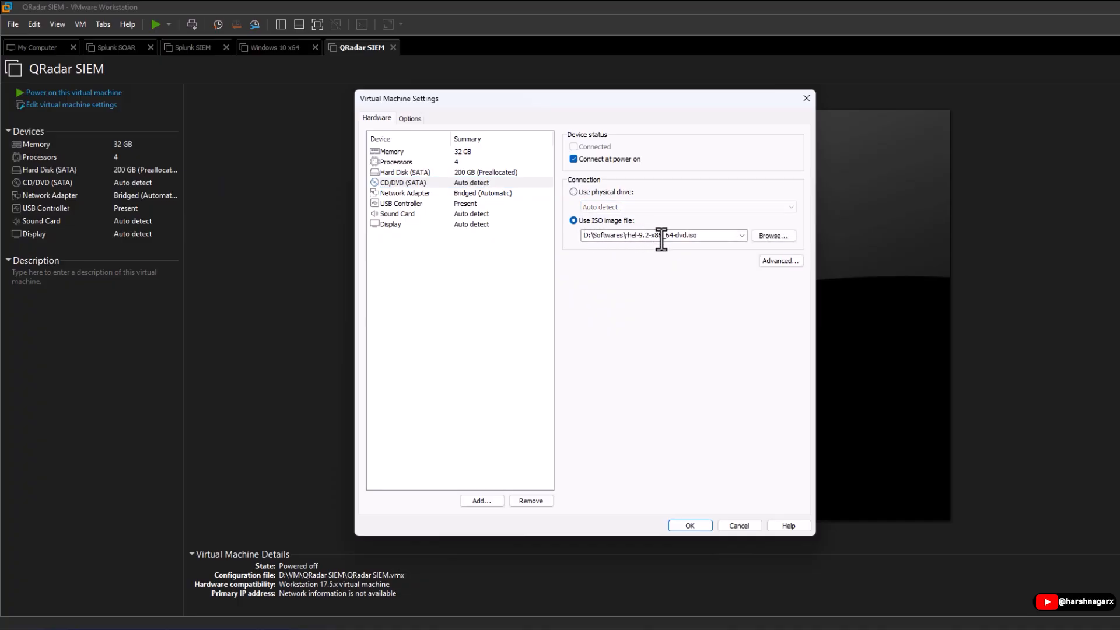
click(769, 236)
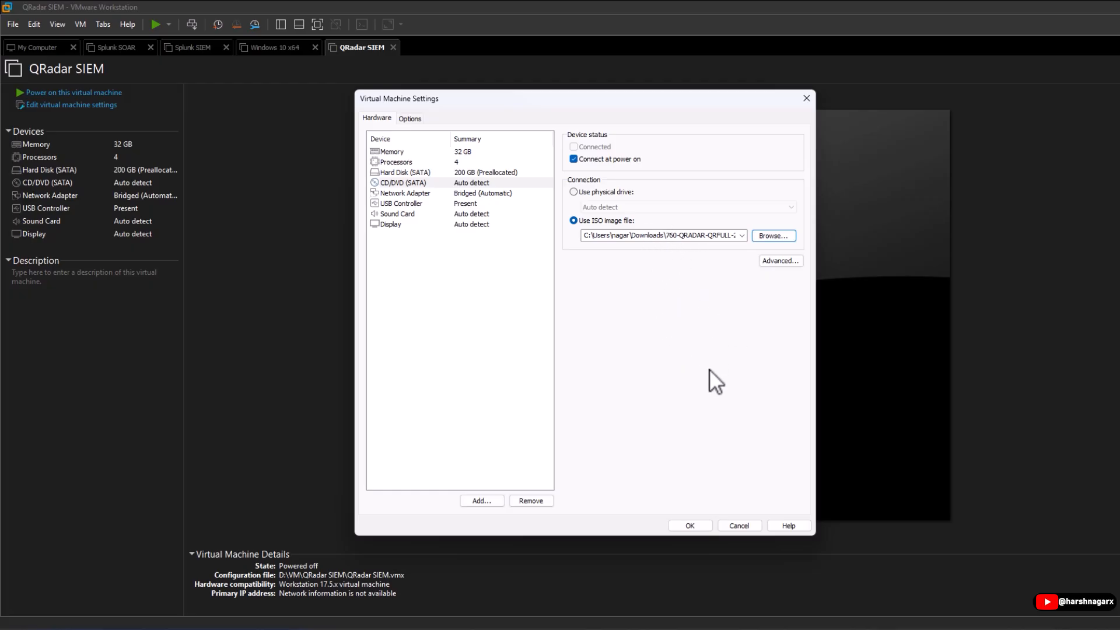
click(695, 521)
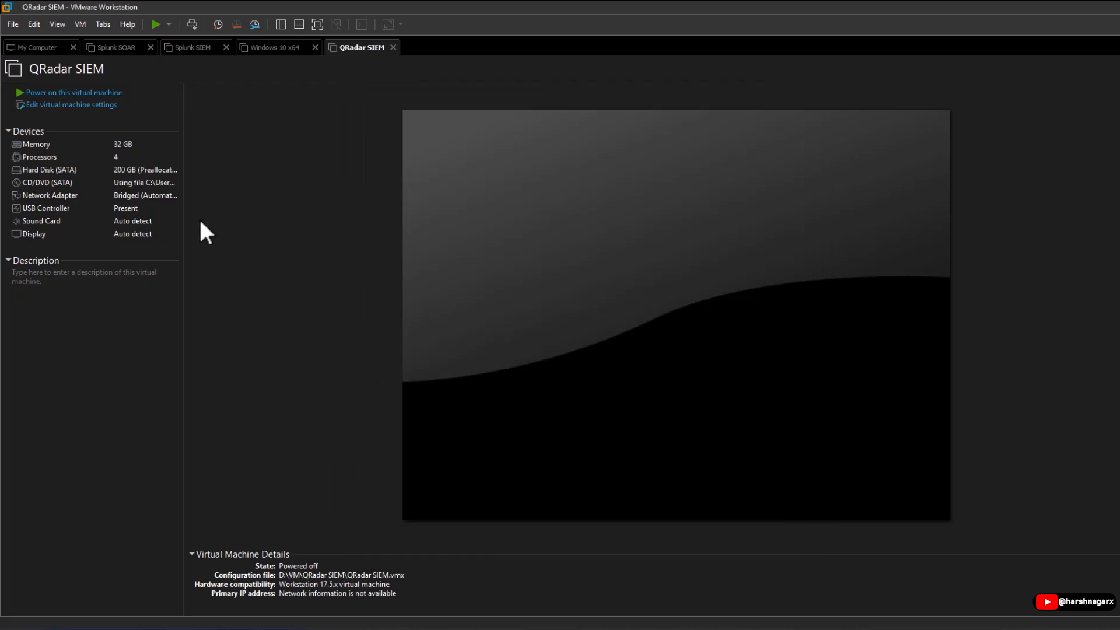
Power on QRadar SIEM, dismiss the mitigation notice, and start the installation from the boot menu.
click(72, 94)
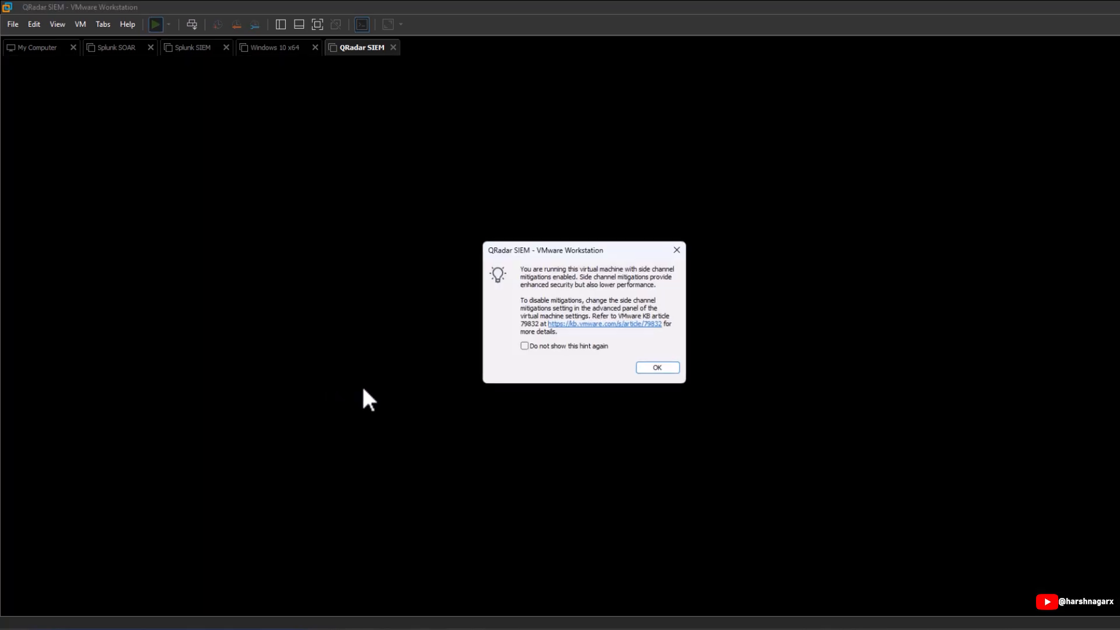
click(655, 368)
click(606, 375)
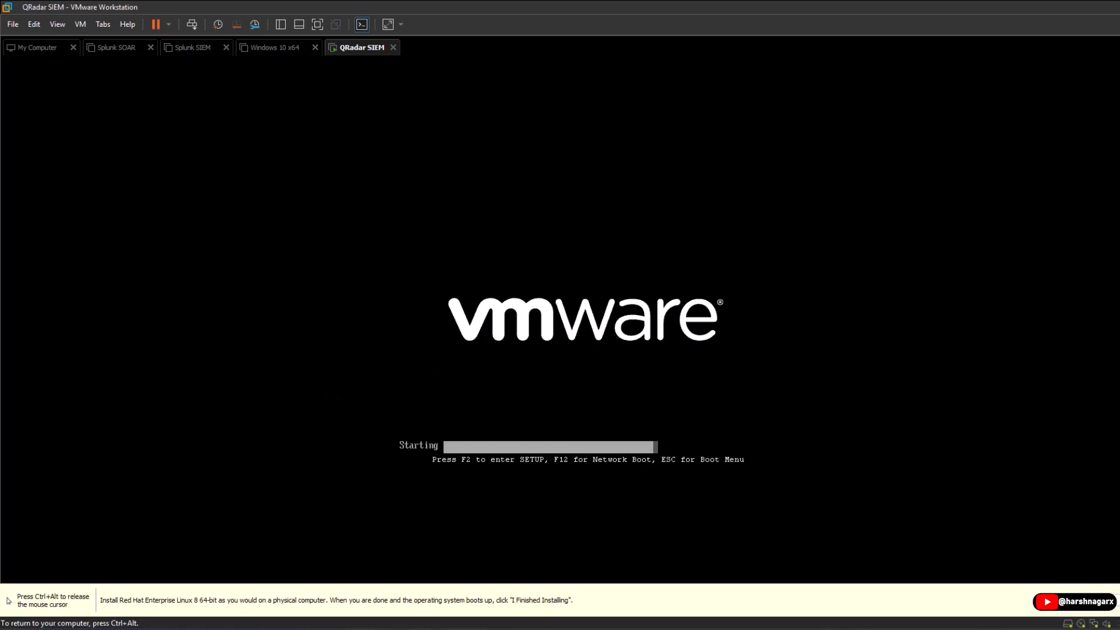
key(Return)
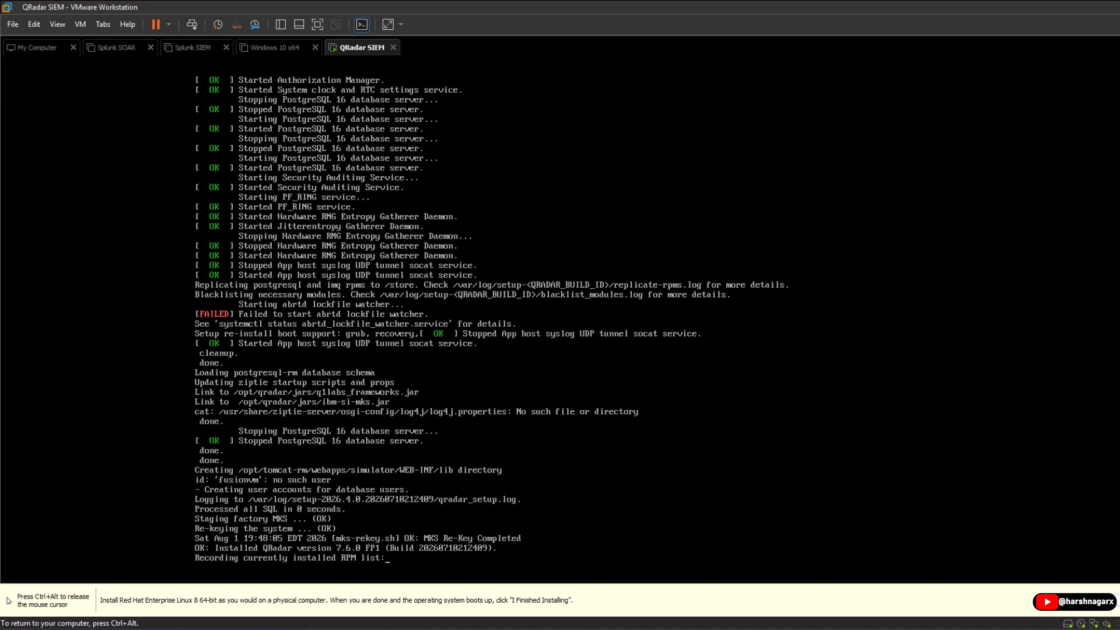
Log in to the console as root and accept the QRadar licence agreement.
text(root)
key(Return)
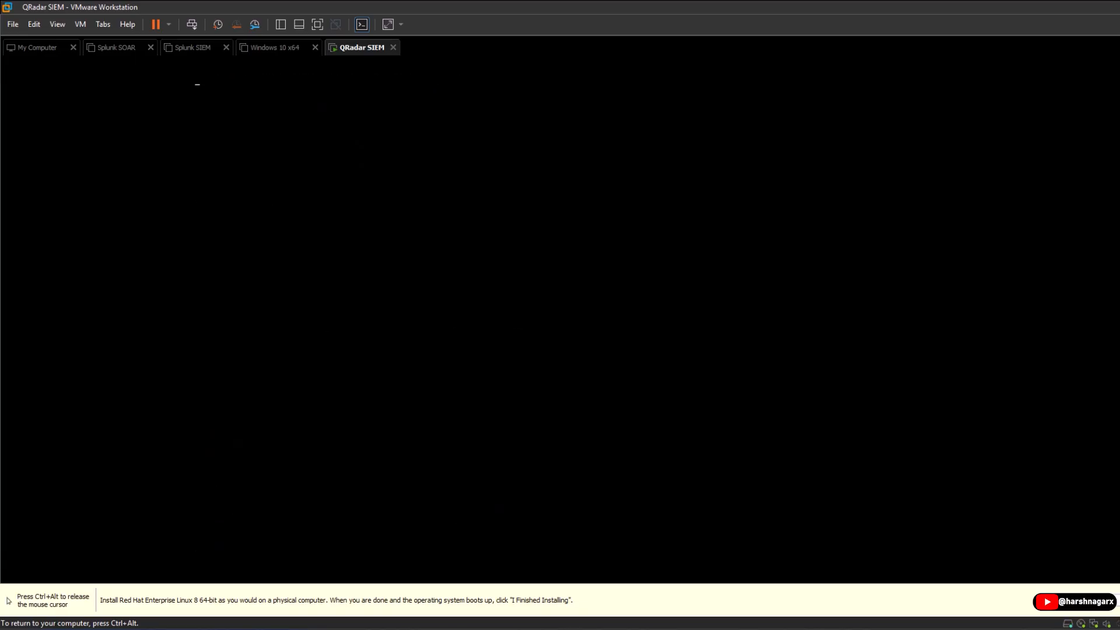
text(qyes)
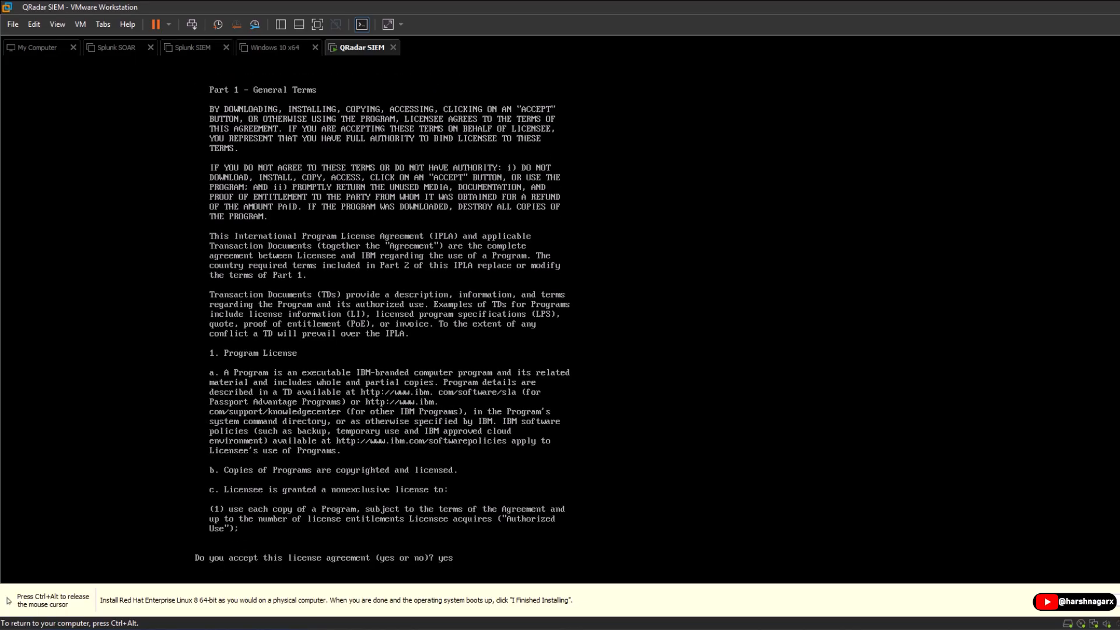
key(Return)
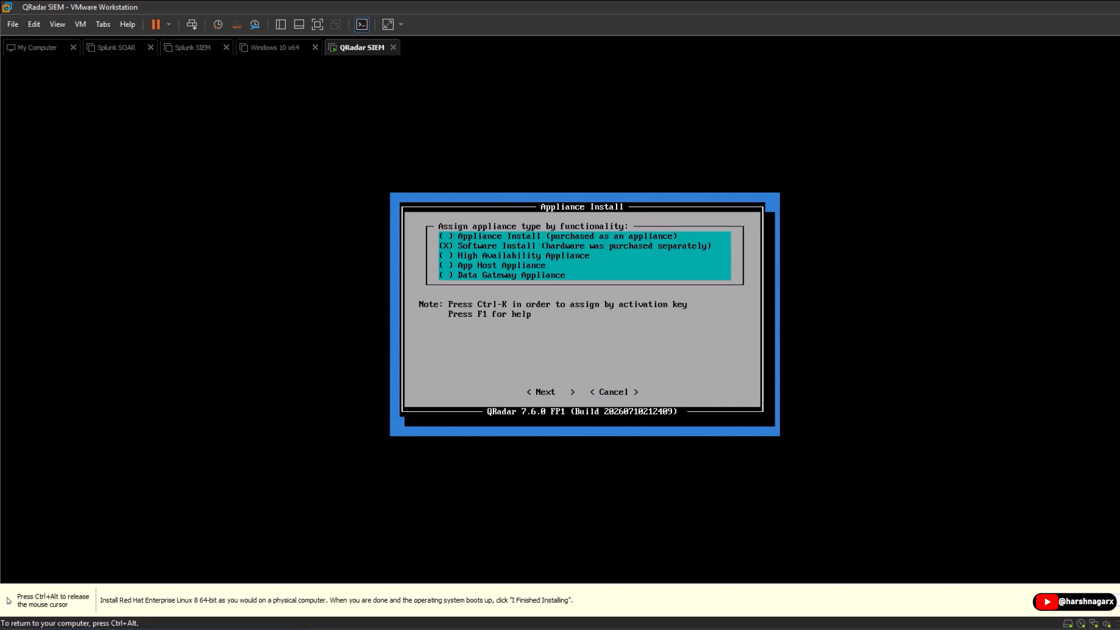
Choose Software Install, All-In-One Console, and Normal Setup.
key(Tab)
key(Return)
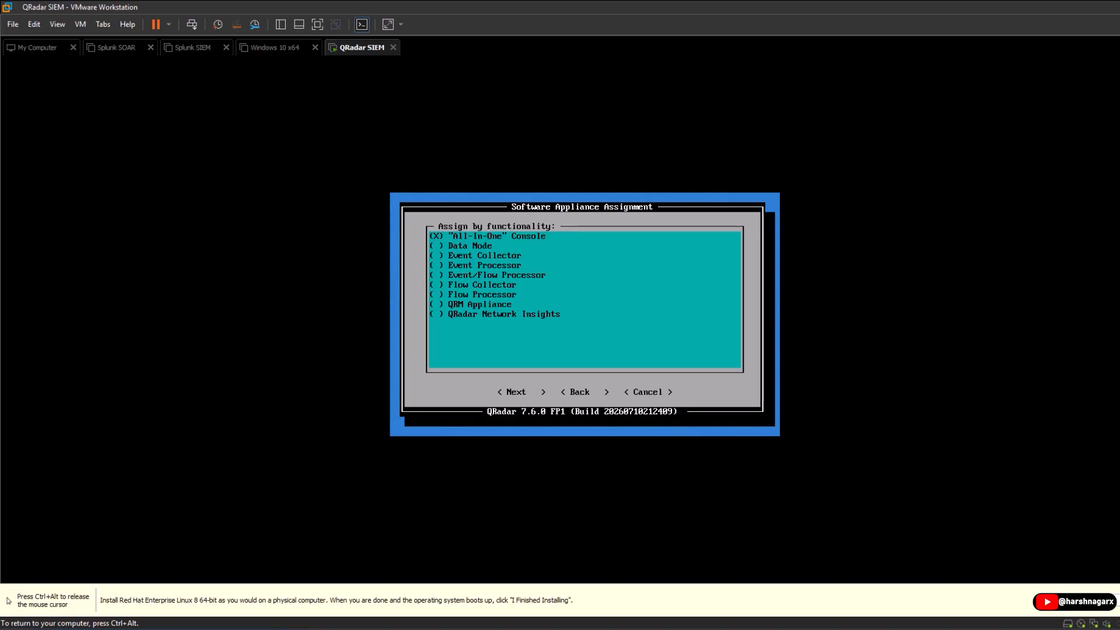
key(Tab)
key(Return)
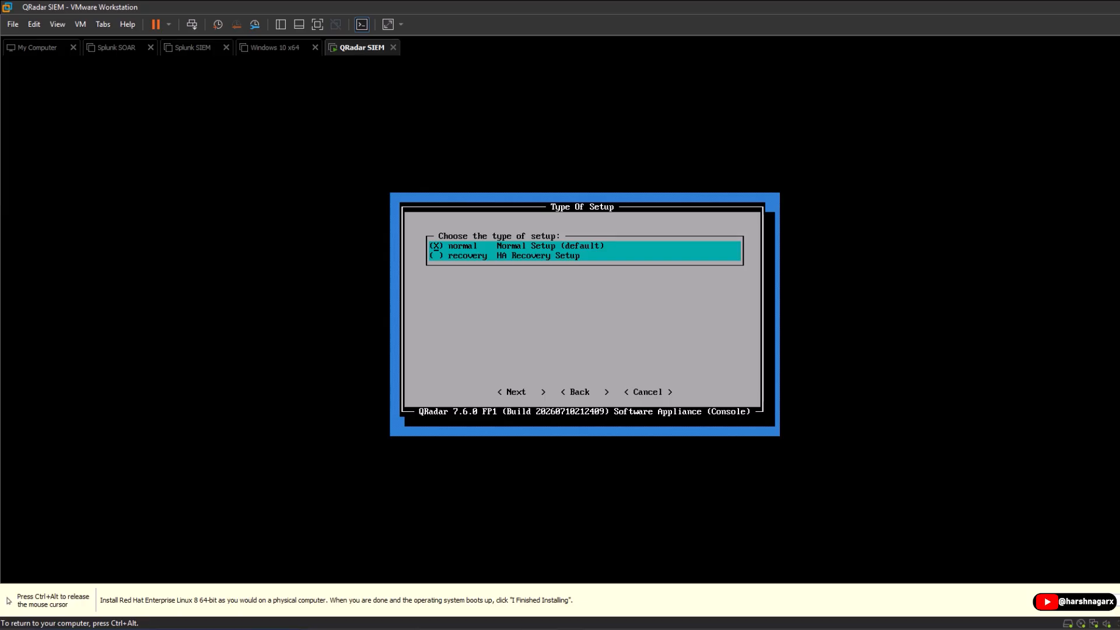
key(Tab)
key(Return)
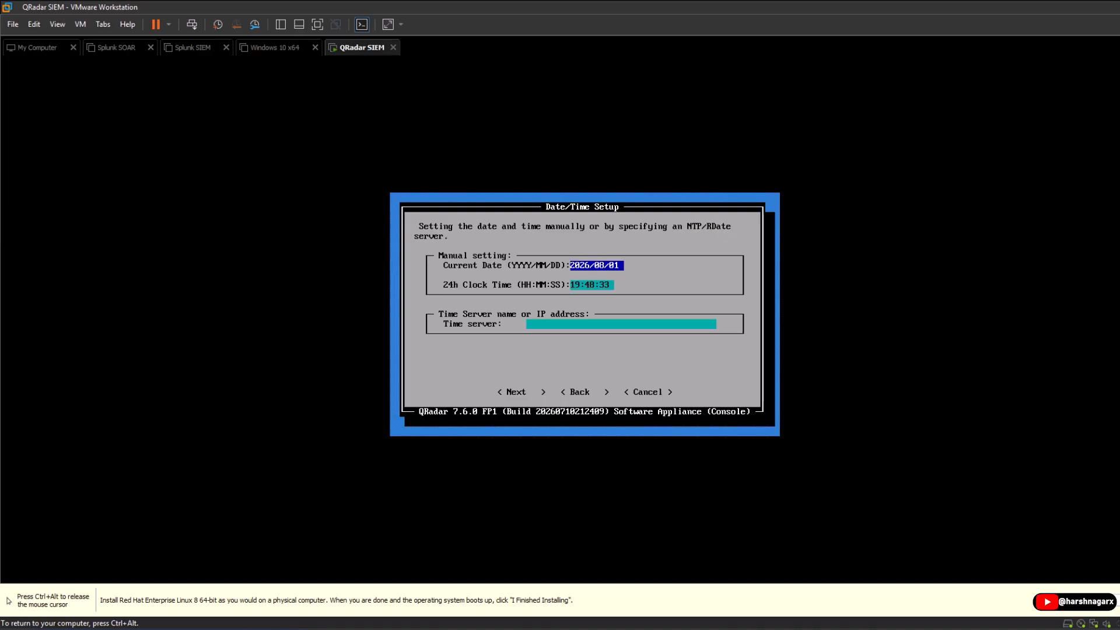
Keep the current date and time and set the time zone to Asia/Kolkata.
key(Tab)
key(Tab)
key(Tab)
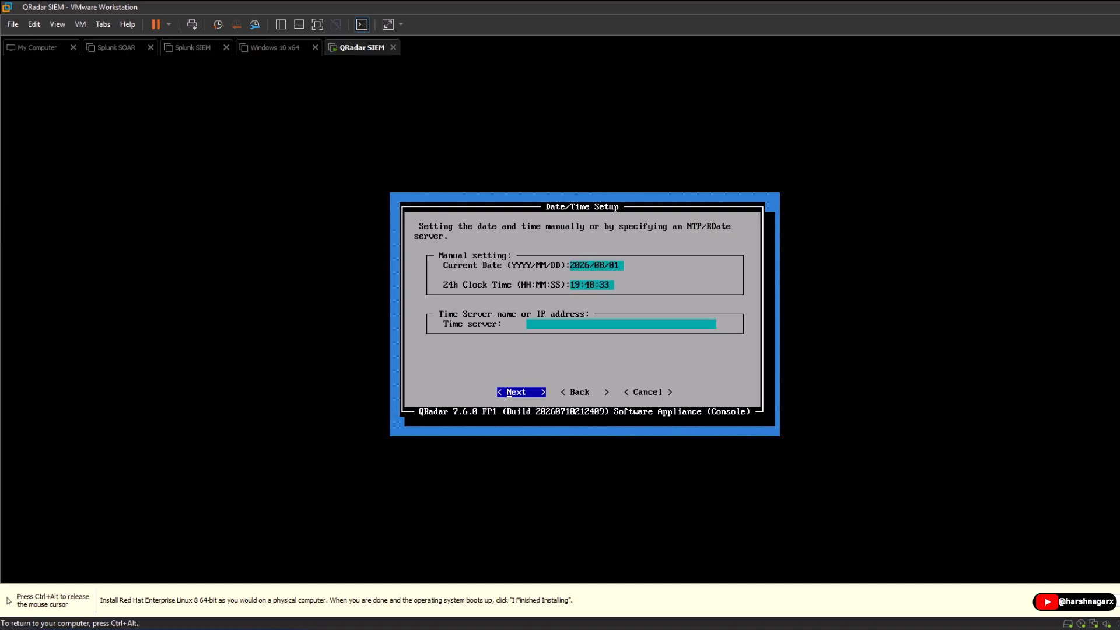
key(Return)
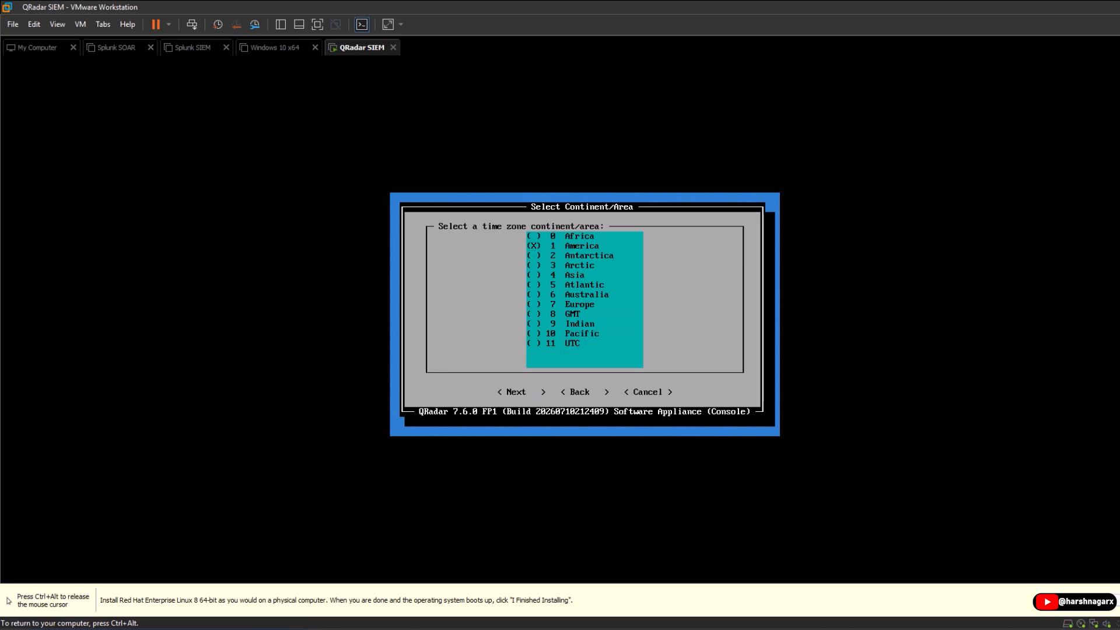
key(space)
key(Tab)
key(Return)
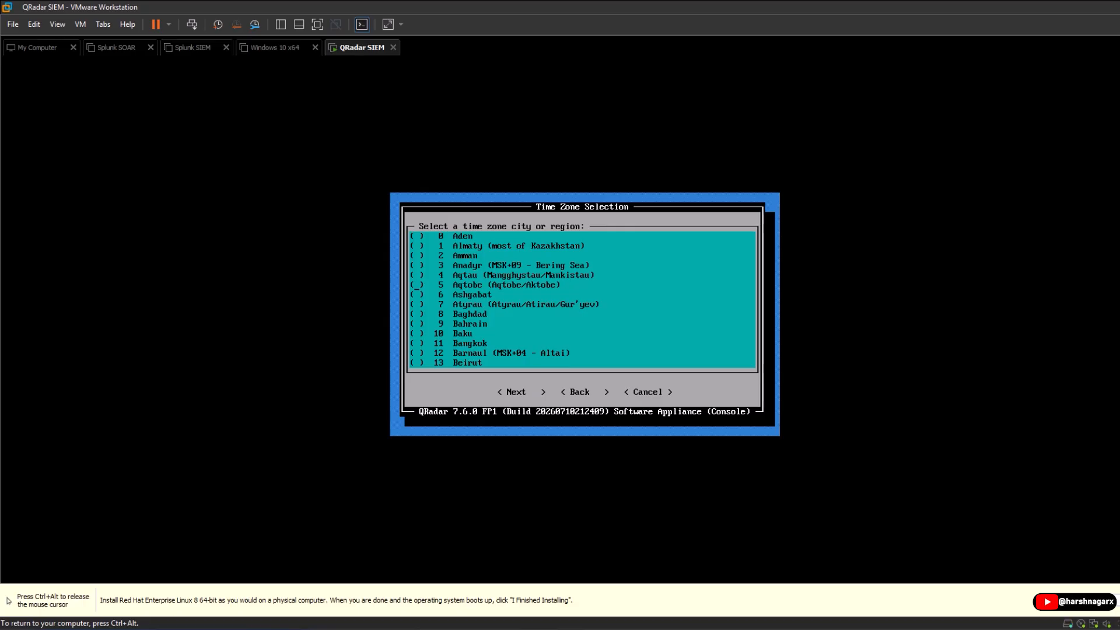
key(Down)
key(Down)
key(Down)
key(Down)
key(Down)
key(Down)
key(Down)
key(Down)
key(Down)
key(Down)
key(Down)
key(Down)
key(Down)
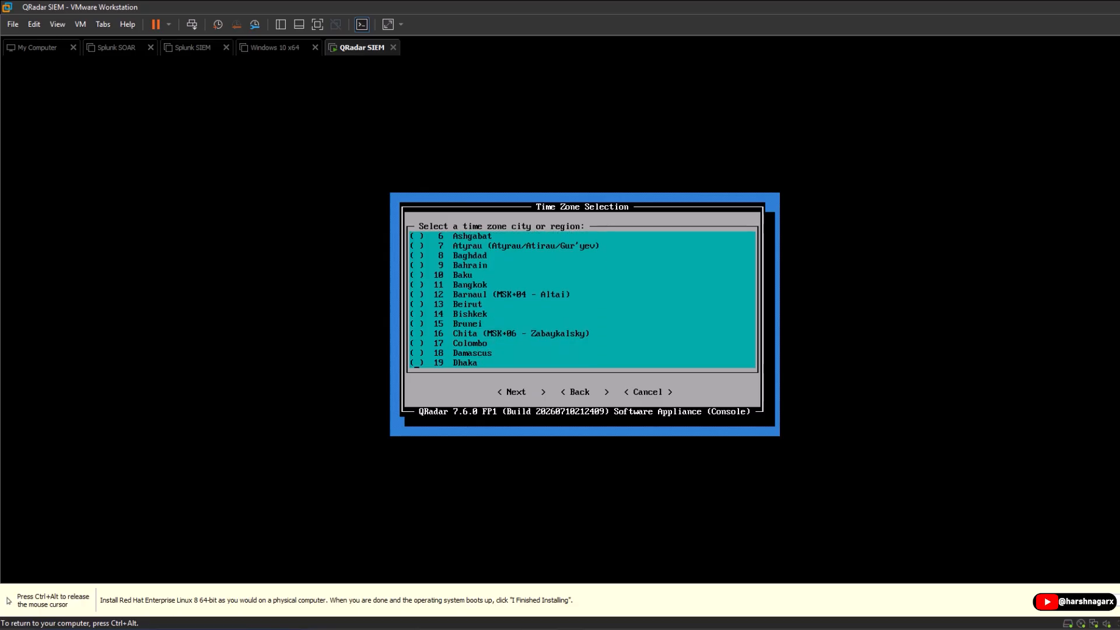
key(Down)
key(Down)
key(Down)
key(Down)
key(Down)
key(Down)
key(Down)
key(Down)
key(Down)
key(Down)
key(Down)
key(Down)
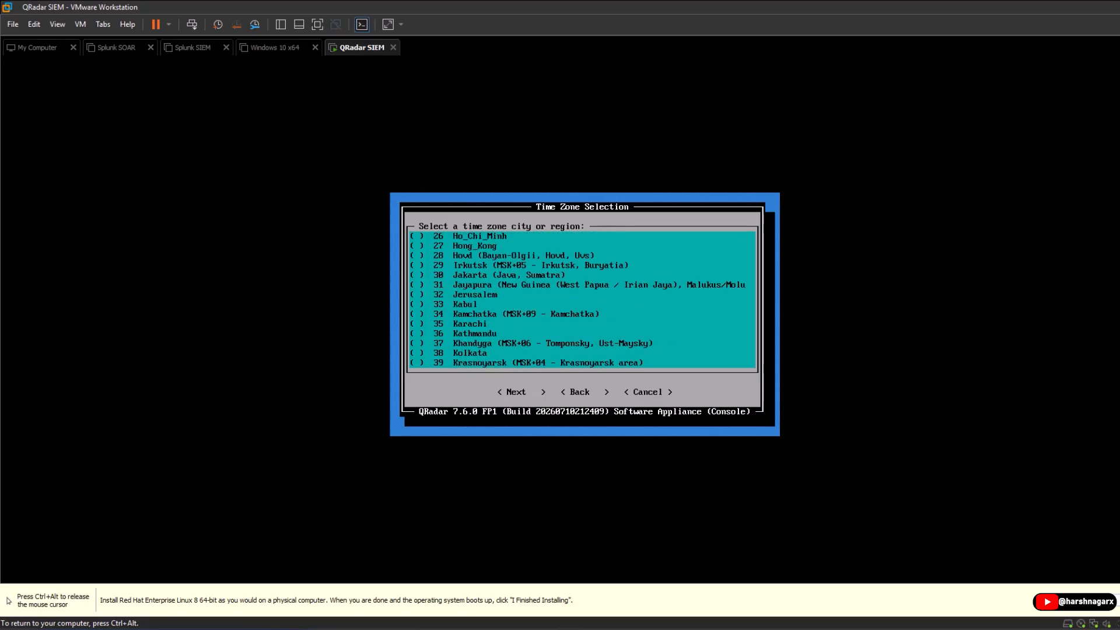
key(space)
key(Down)
key(Return)
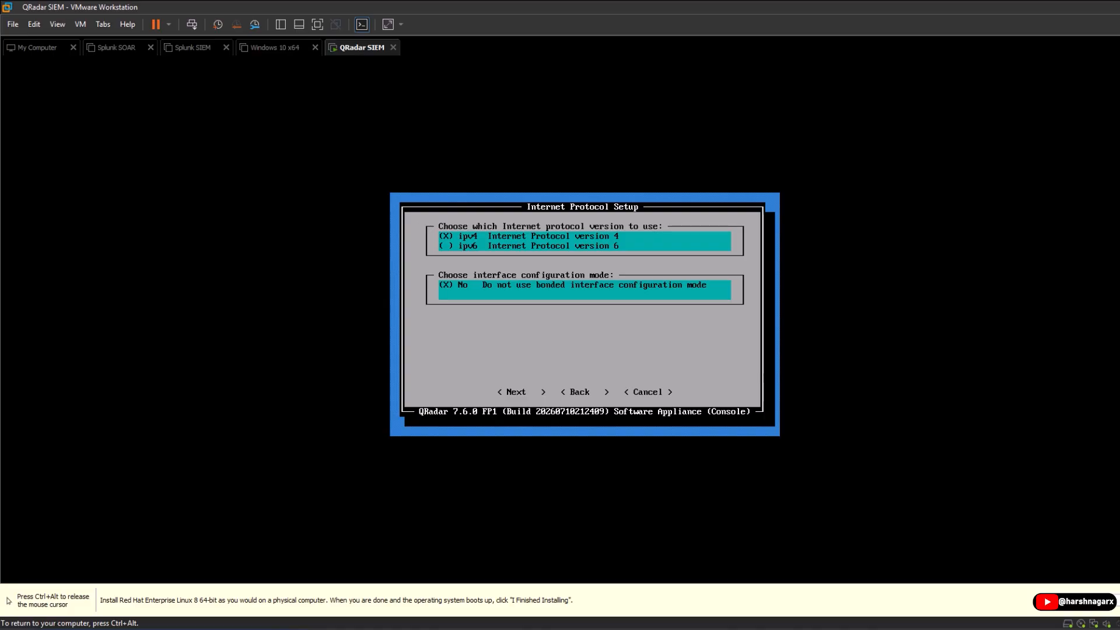
Keep IPv4 without bonded interfaces and ens160 as the management interface.
key(Tab)
key(Return)
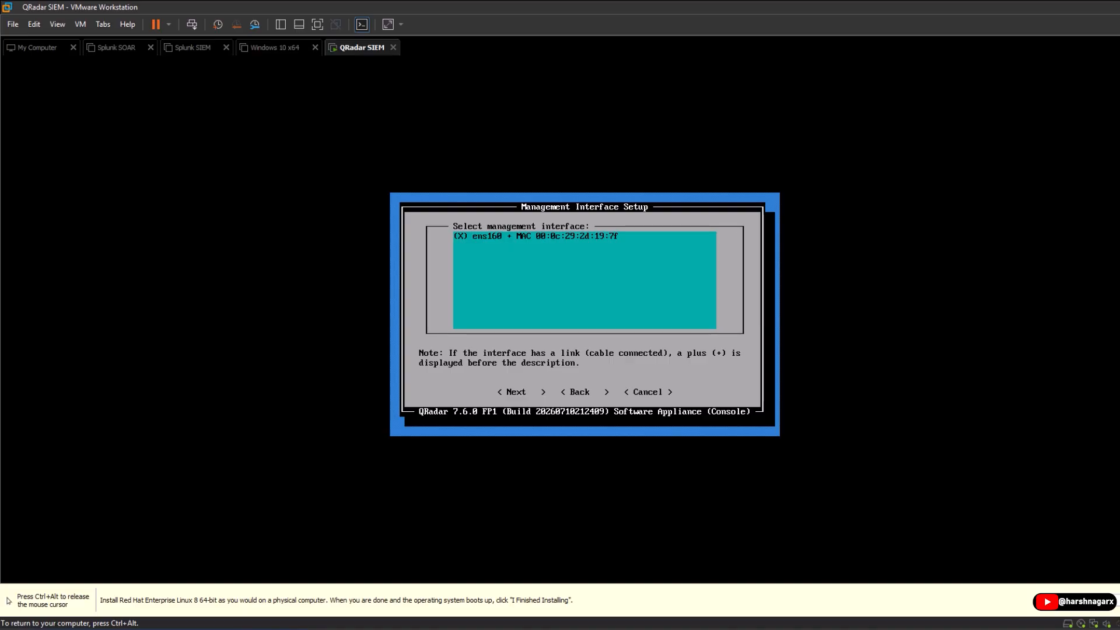
key(Tab)
key(Return)
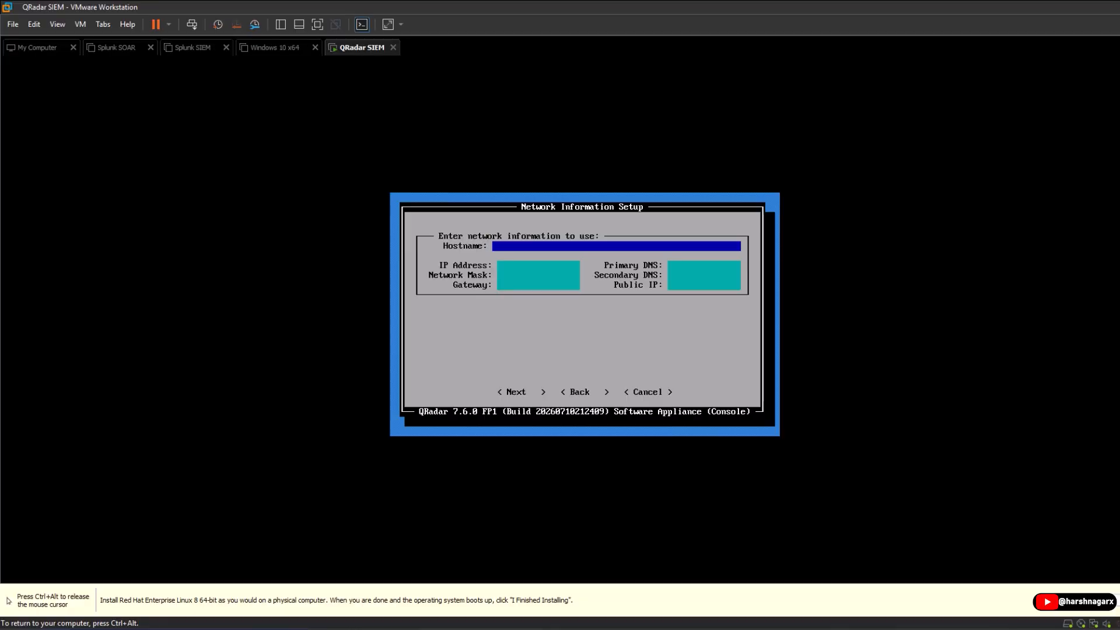
Enter hostname qradar.instant.com and IP address 192.168.1.50.
text(qradar.instant.com)
key(Tab)
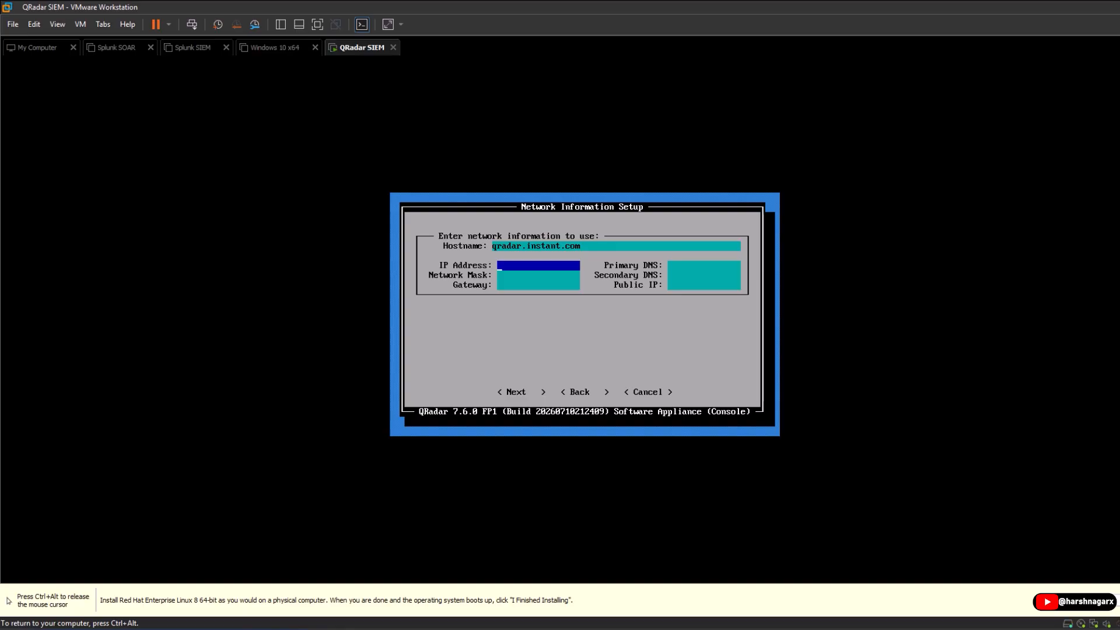
text(192.168.1.50)
key(Tab)
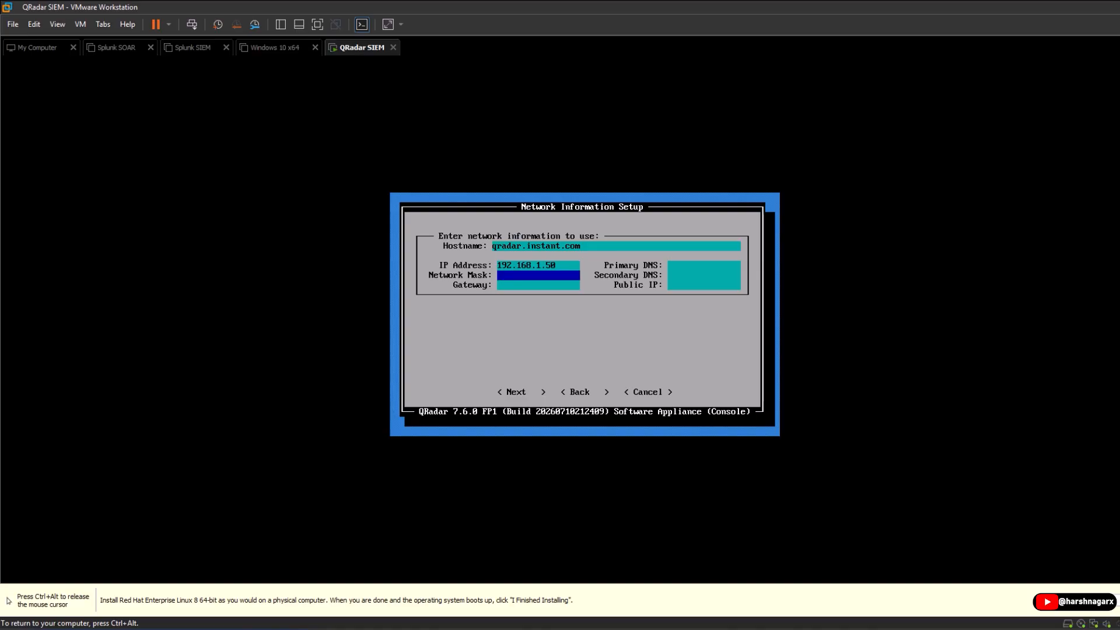
Enter mask 255.255.255.0, gateway 192.168.1.1 and DNS 8.8.8.8, then release input from the VM.
text(255.255.255.0)
key(Tab)
text(19)
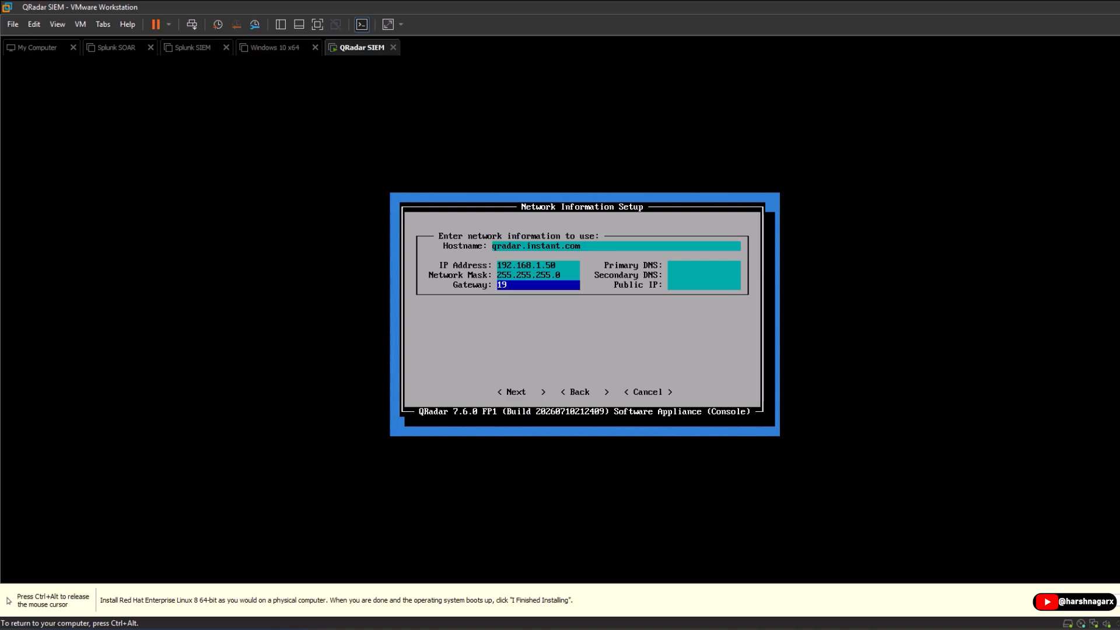
text(2.168.1.1)
key(Tab)
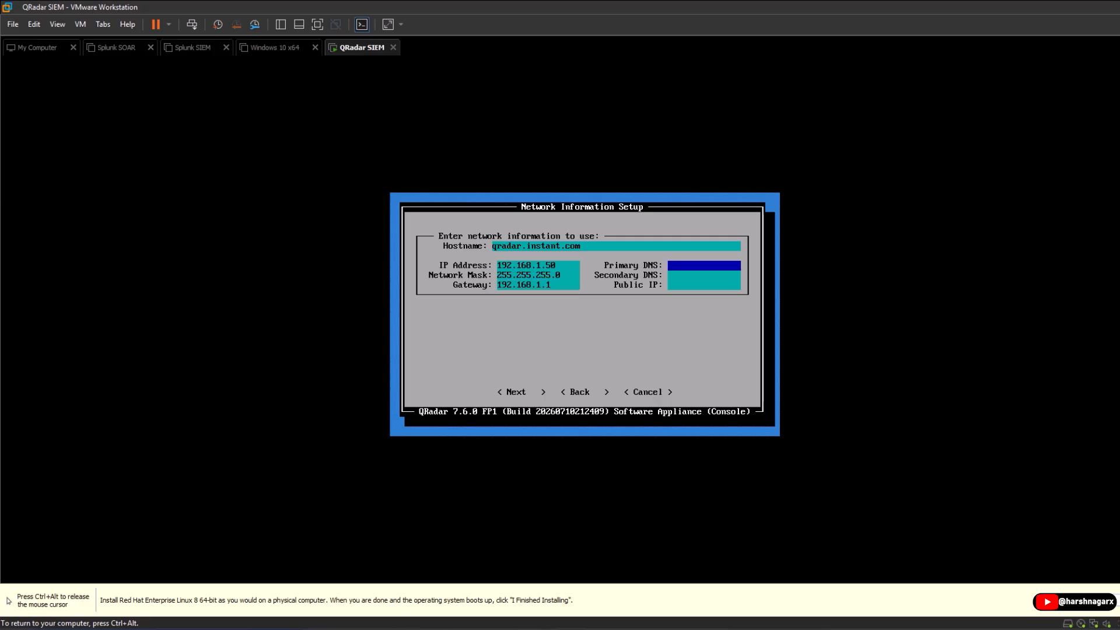
text(8.8.8.8)
key(Tab)
key(Tab)
key(Tab)
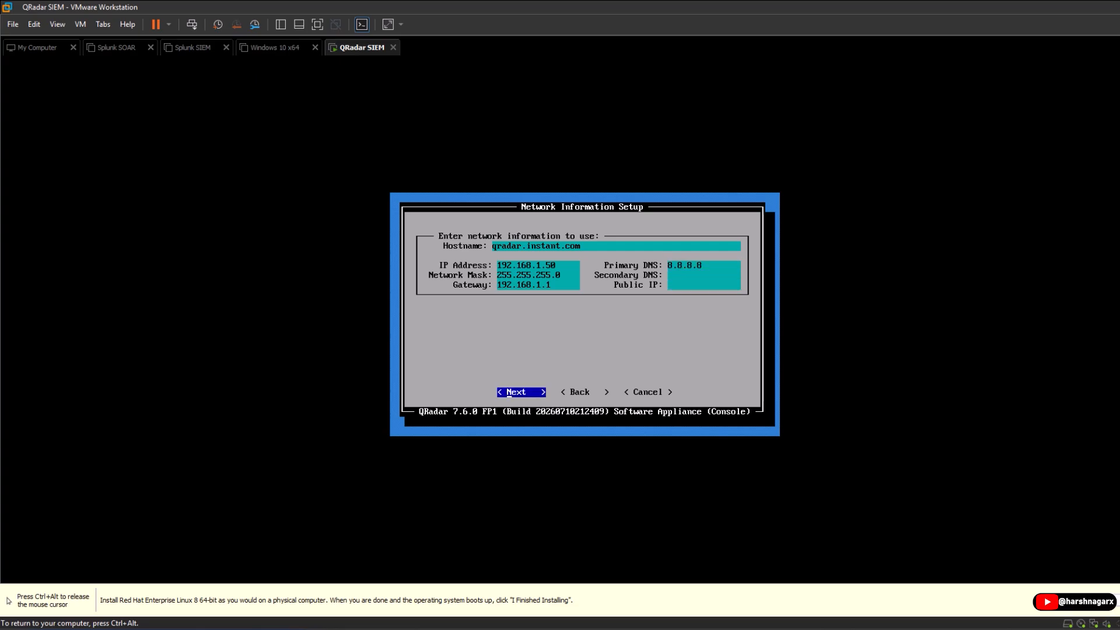
key(ctrl+alt)
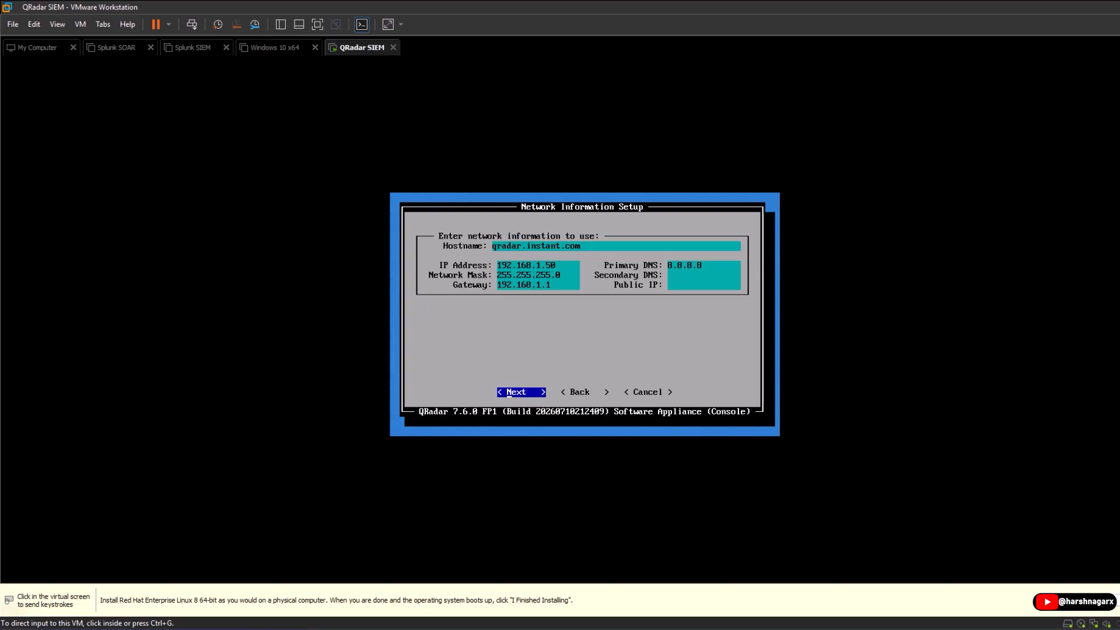
Launch Command Prompt via Run with cmd and run ipconfig.
key(super+r)
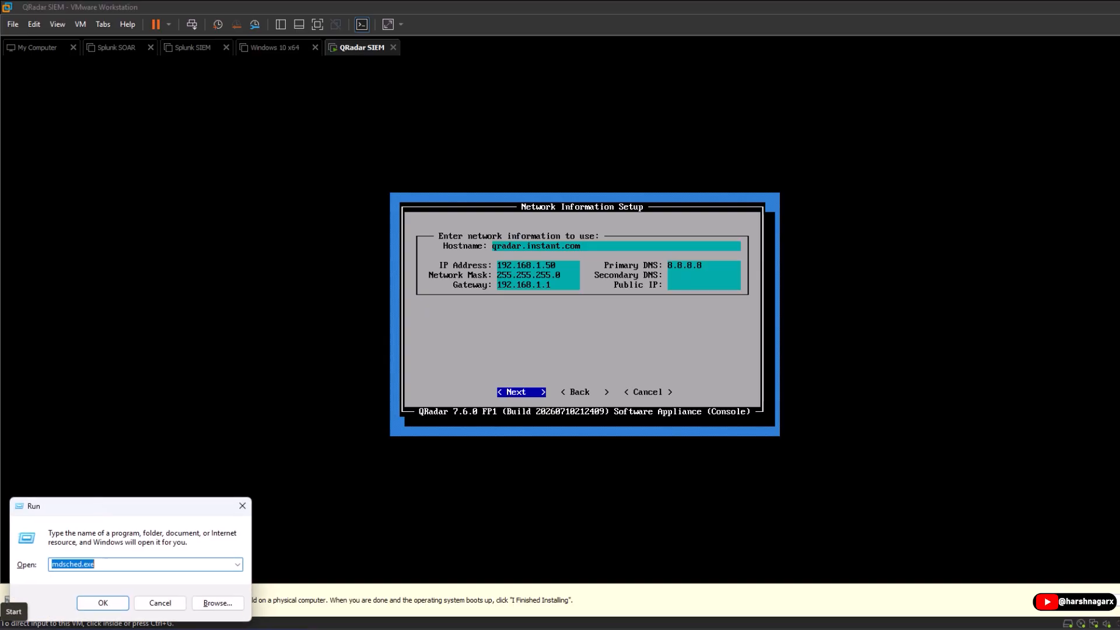
text(cmd)
key(Return)
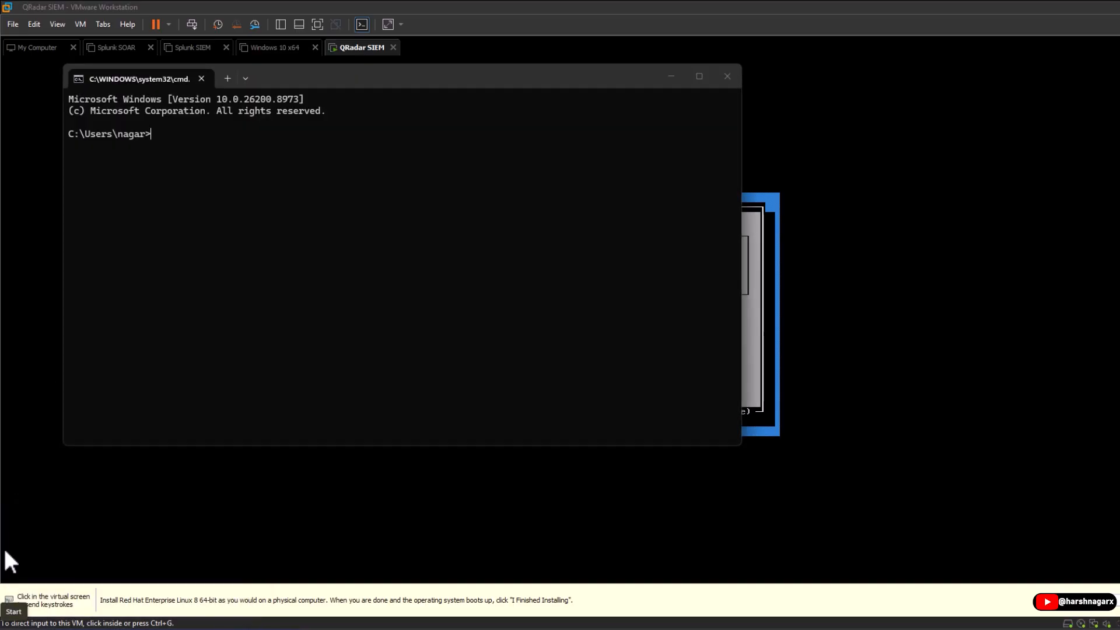
drag(273, 78, 298, 145)
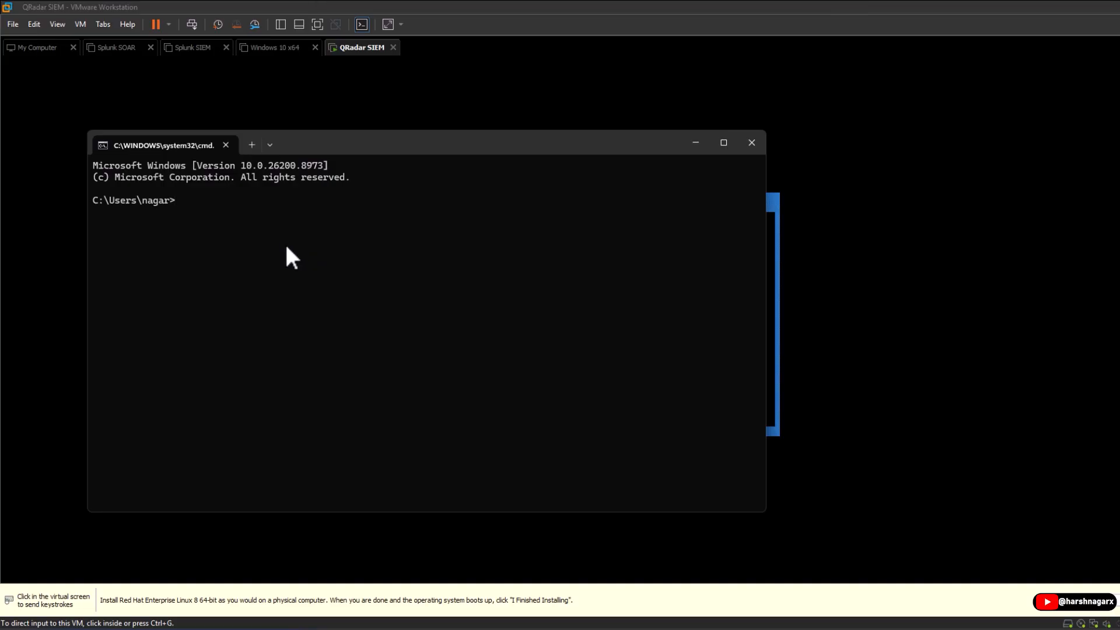
text(ifconi)
key(BackSpace)
key(BackSpace)
key(BackSpace)
key(BackSpace)
key(BackSpace)
text(pconfig)
key(Return)
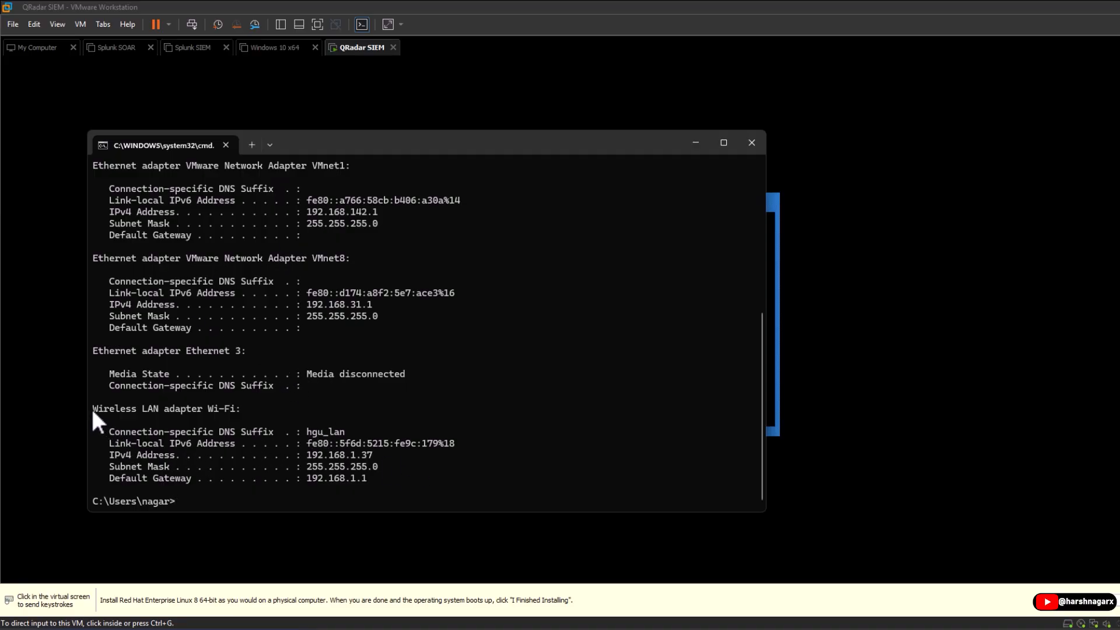
Highlight the Wi-Fi IPv4 192.168.1.37, mask 255.255.255.0 and gateway 192.168.1.1, then return to the VM.
drag(91, 408, 372, 478)
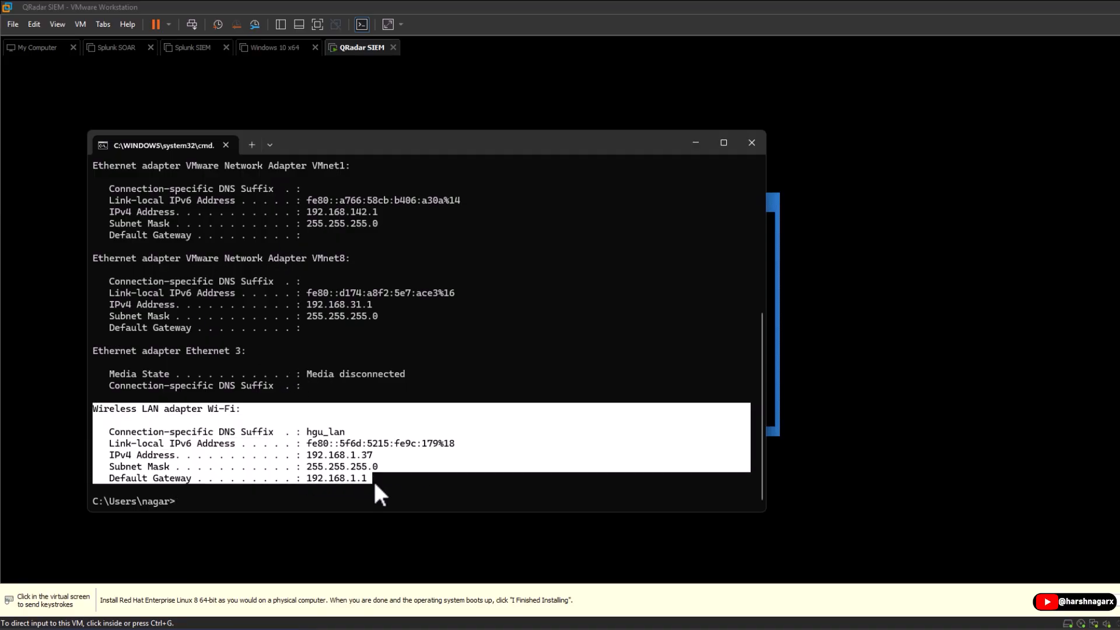
click(407, 484)
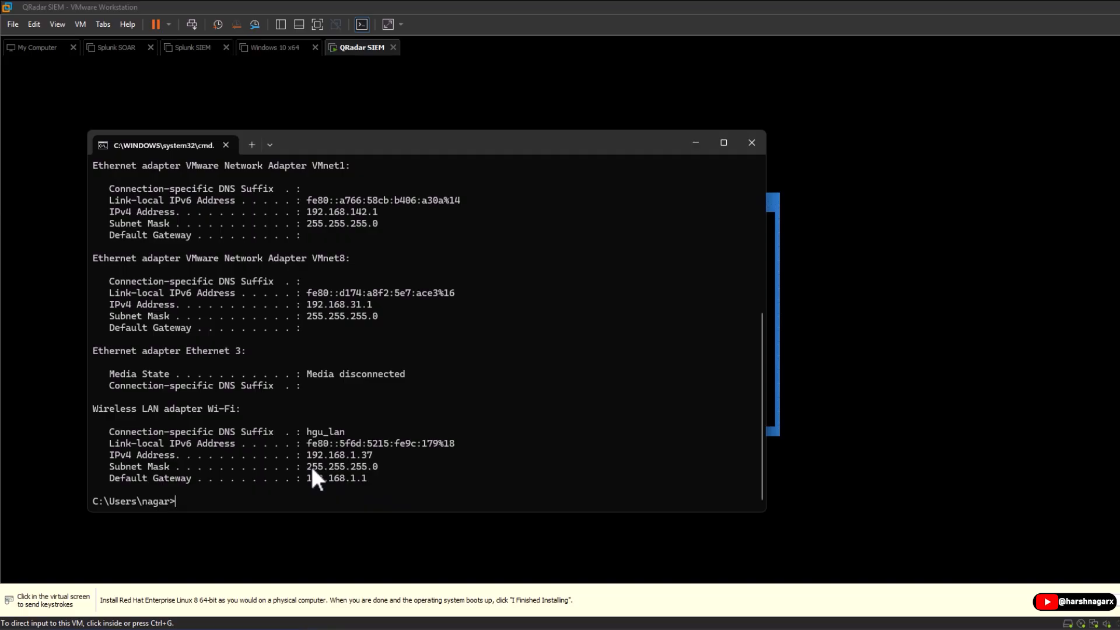
drag(309, 466, 384, 466)
drag(302, 478, 376, 482)
drag(305, 455, 375, 456)
click(383, 463)
drag(290, 149, 253, 200)
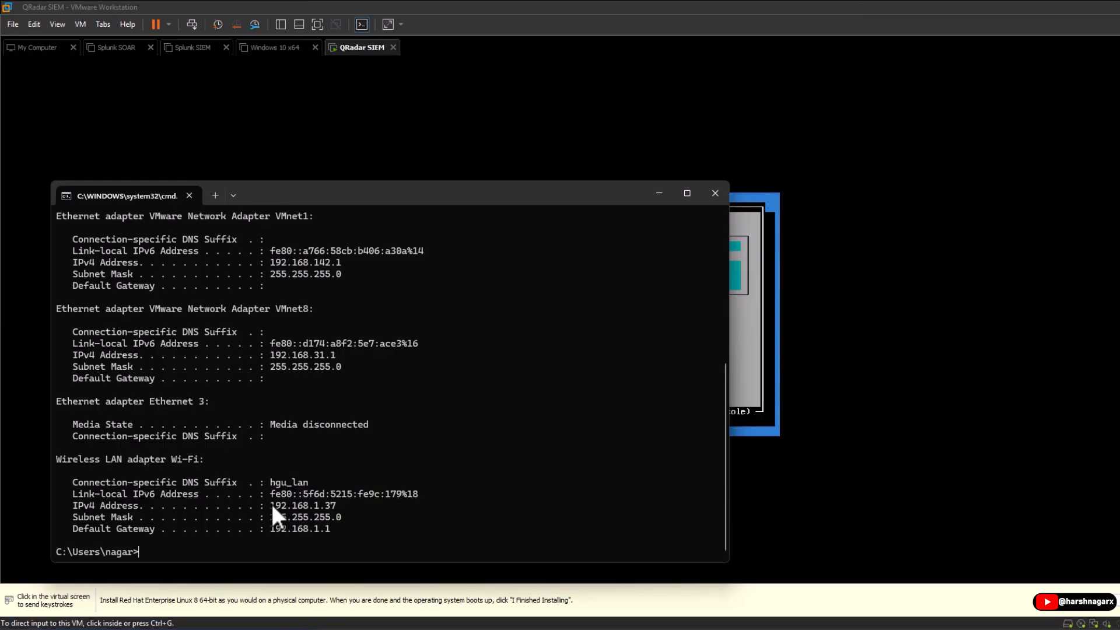
drag(272, 506, 348, 494)
click(716, 193)
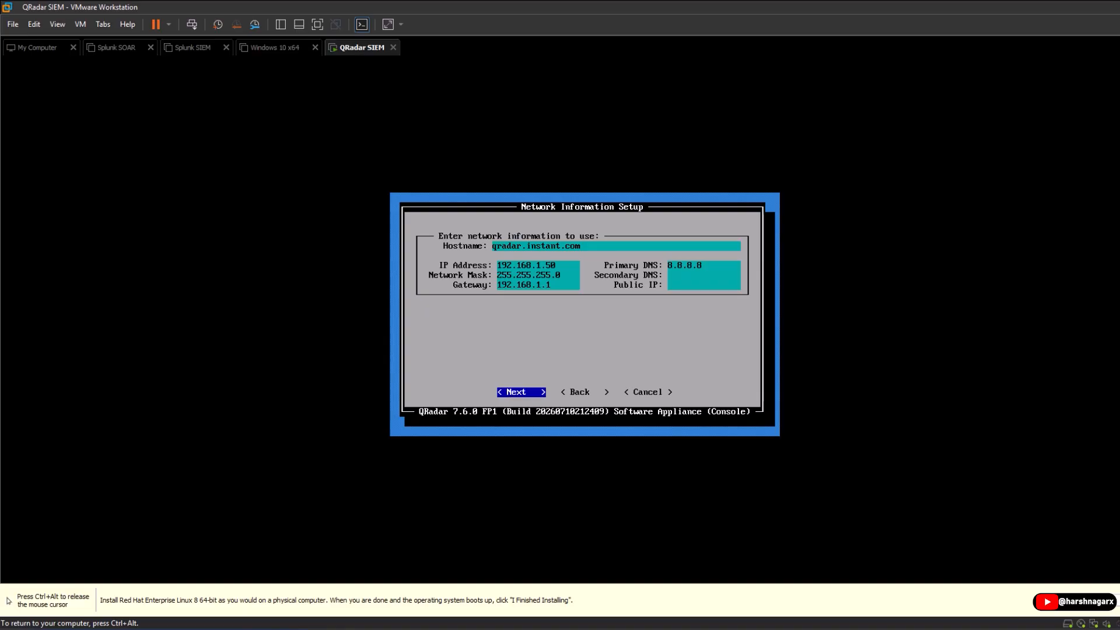
Accept the network settings, then set and confirm the admin password.
key(Return)
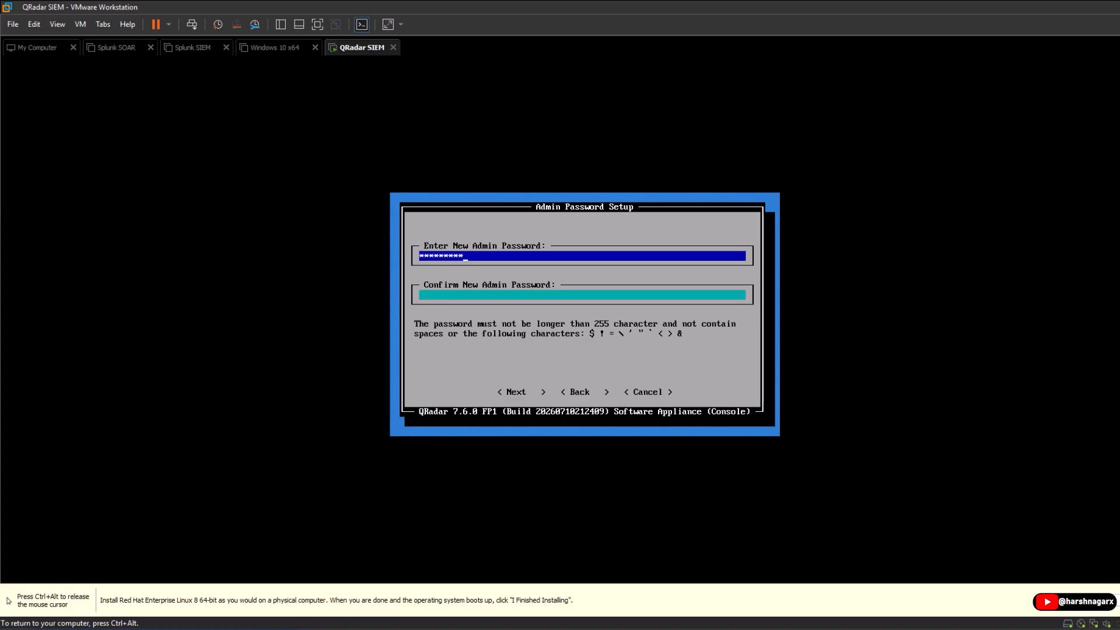
key(Tab)
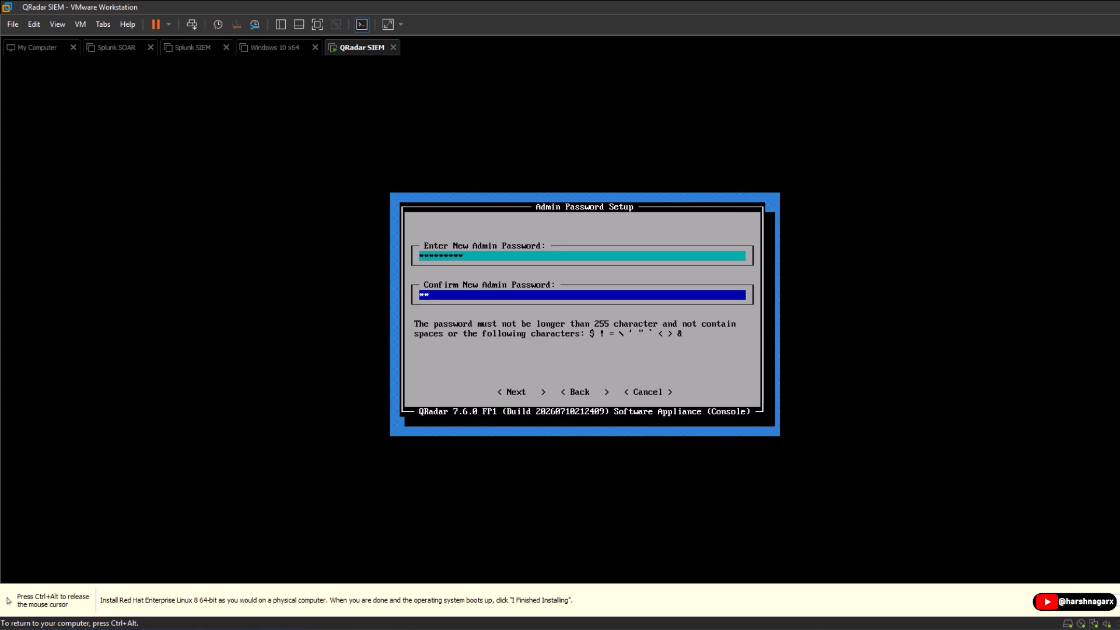
text(*******)
key(Tab)
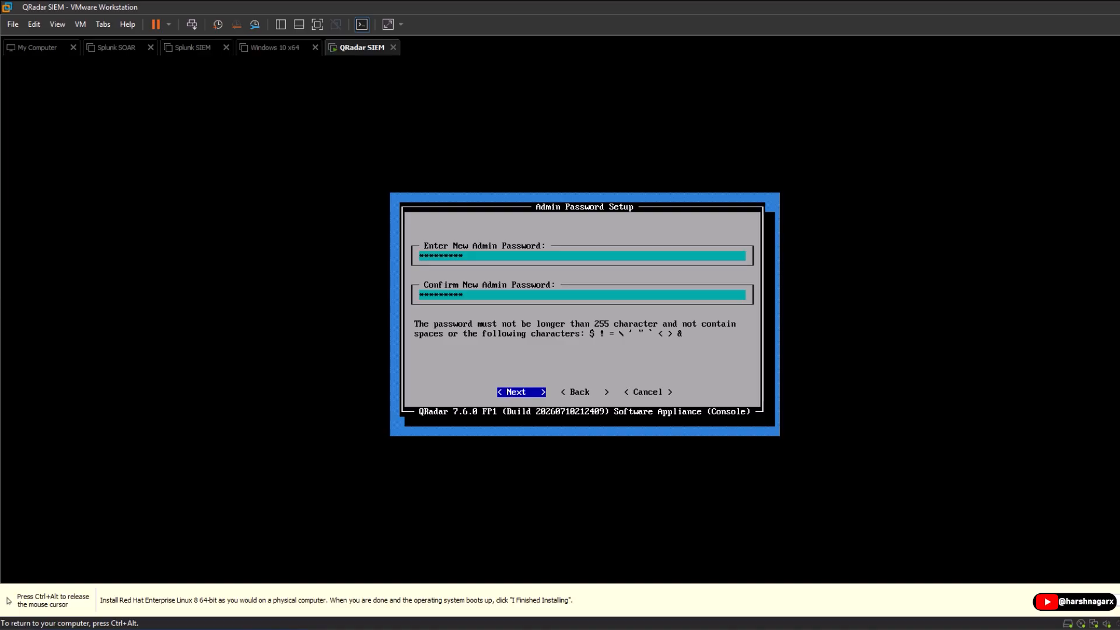
key(Return)
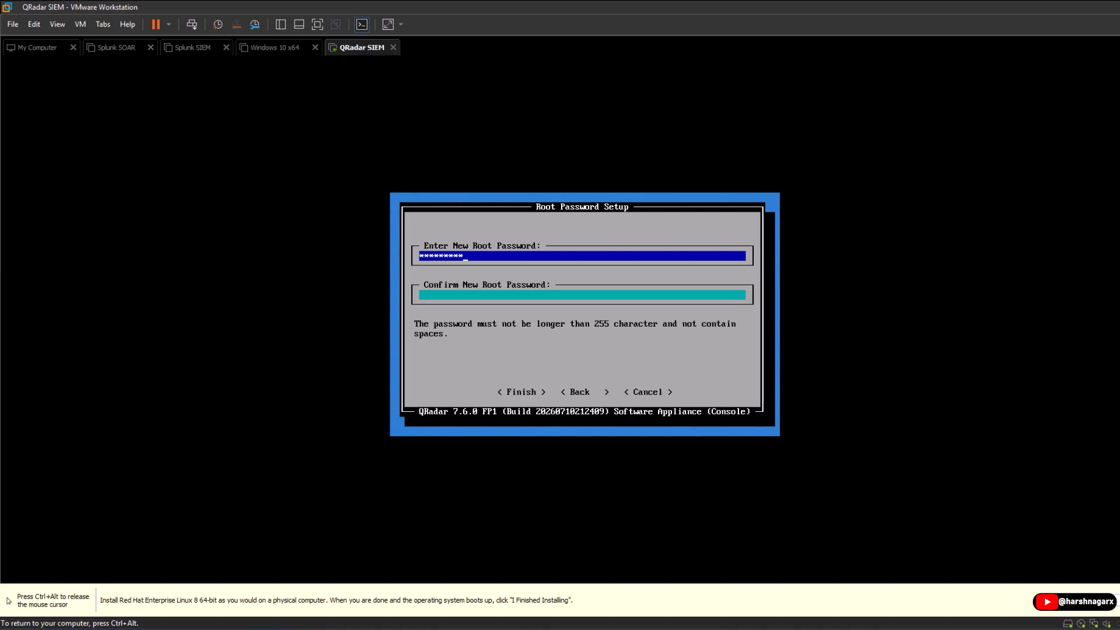
Set and confirm the root password and finish the setup.
key(Tab)
text(******)
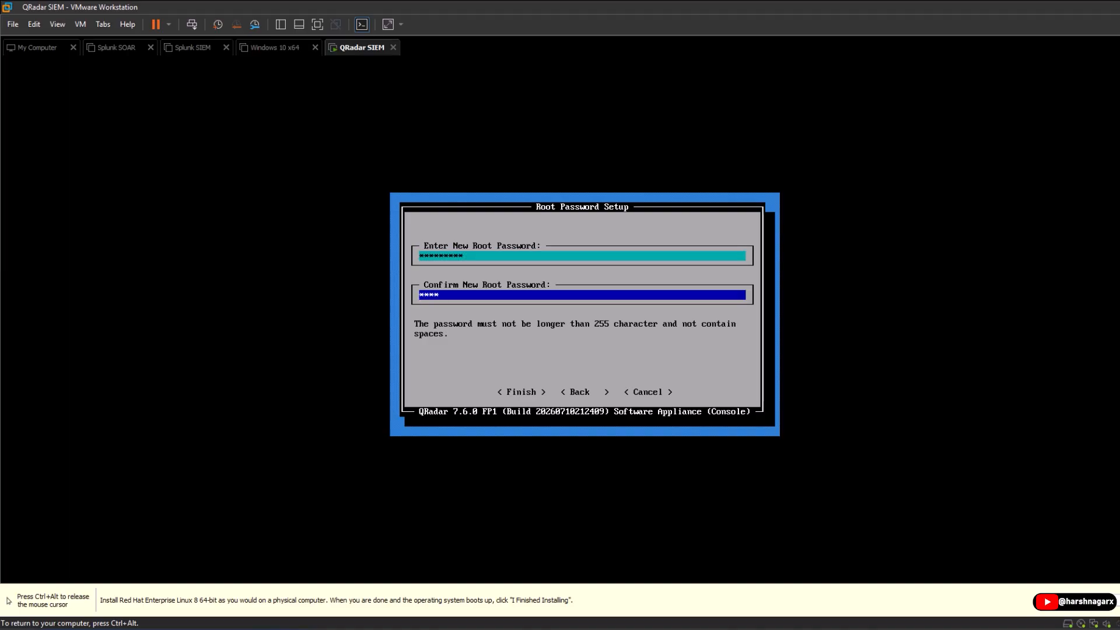
text(***)
key(Tab)
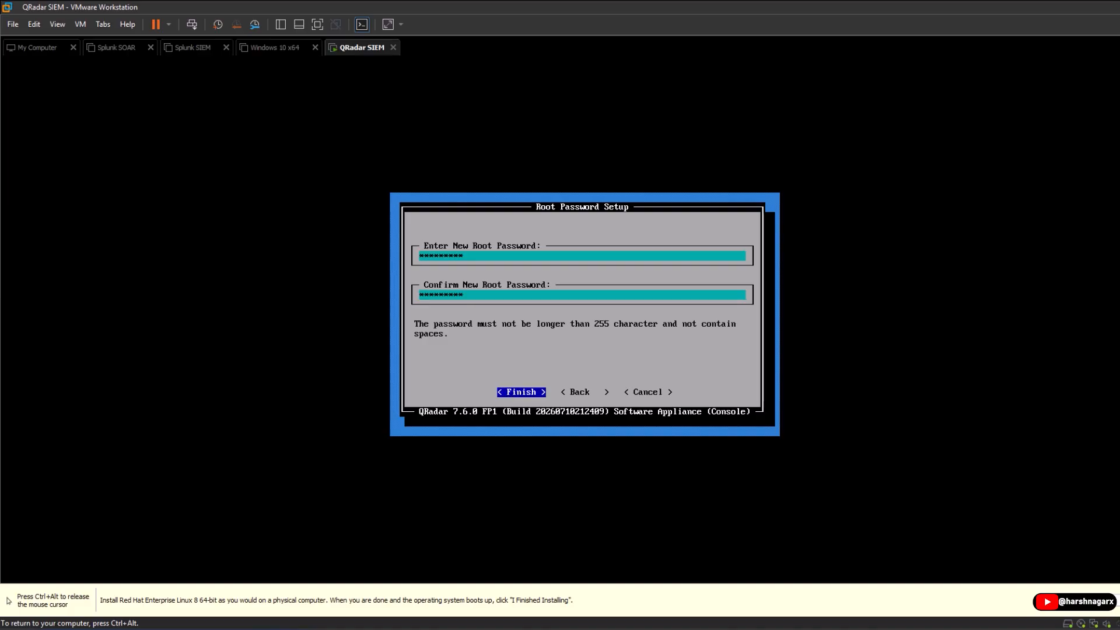
key(Return)
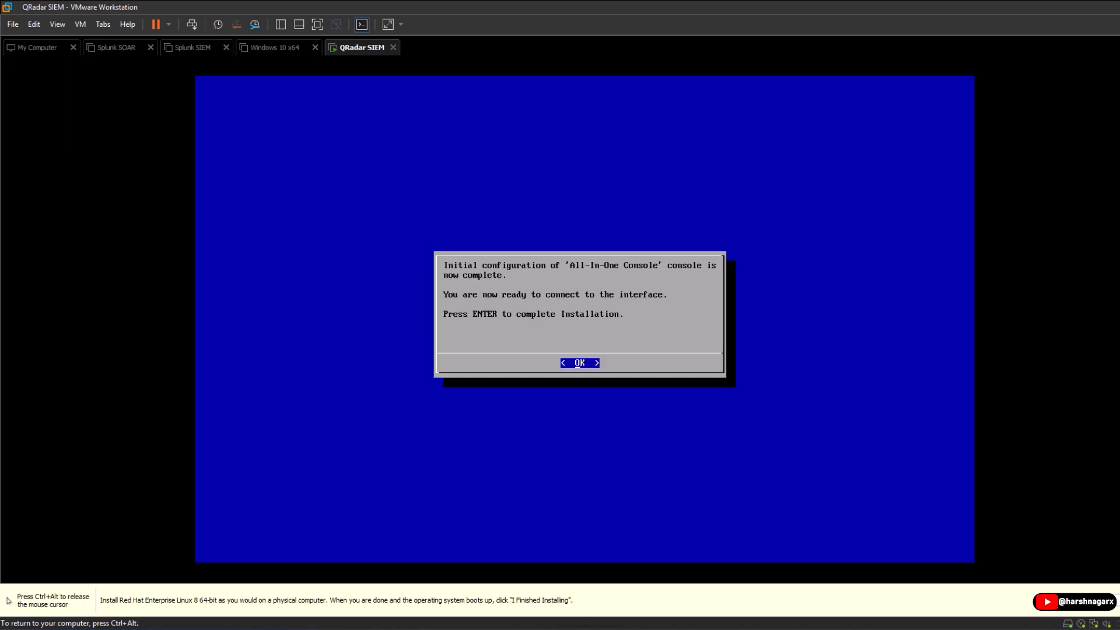
Acknowledge configuration completion and run 'service tomcat status' to confirm Tomcat is active.
key(Return)
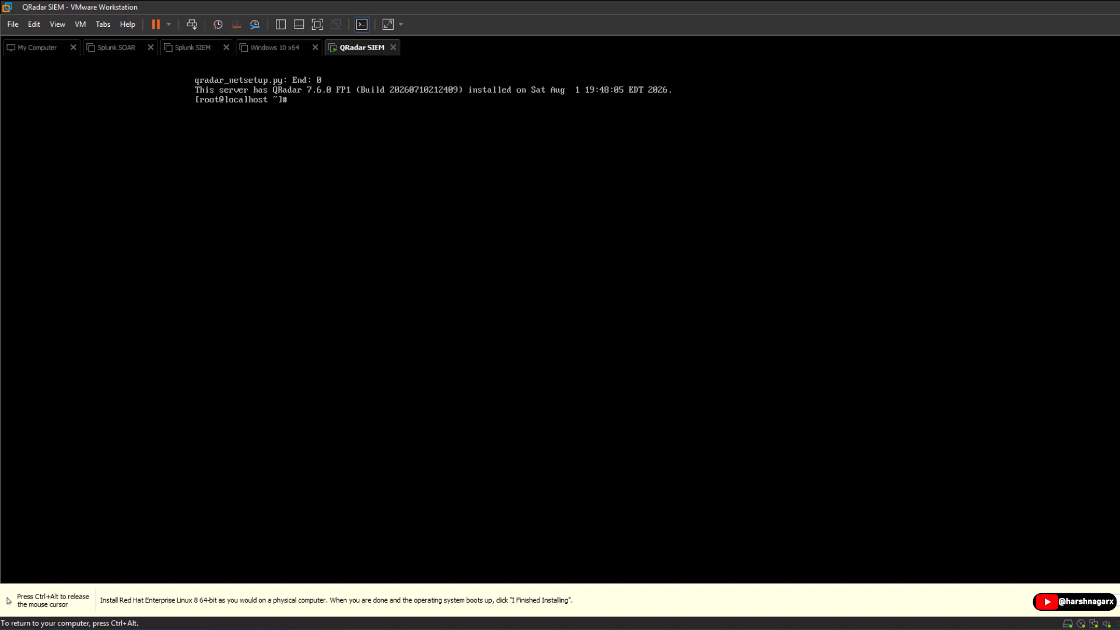
text(service tomcat status)
key(Return)
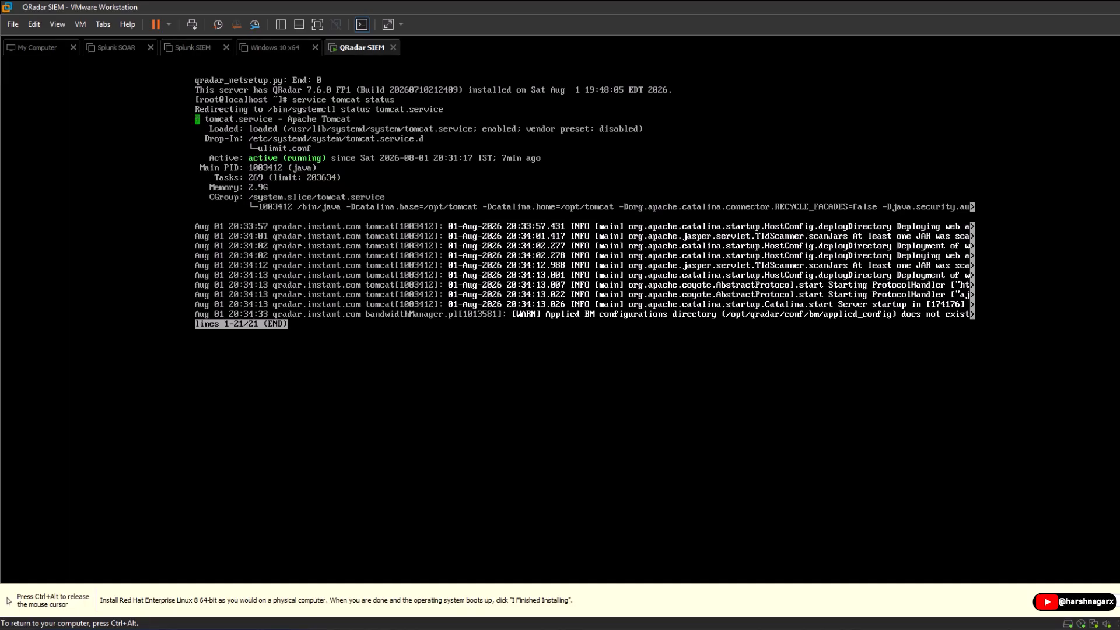
key(ctrl+alt)
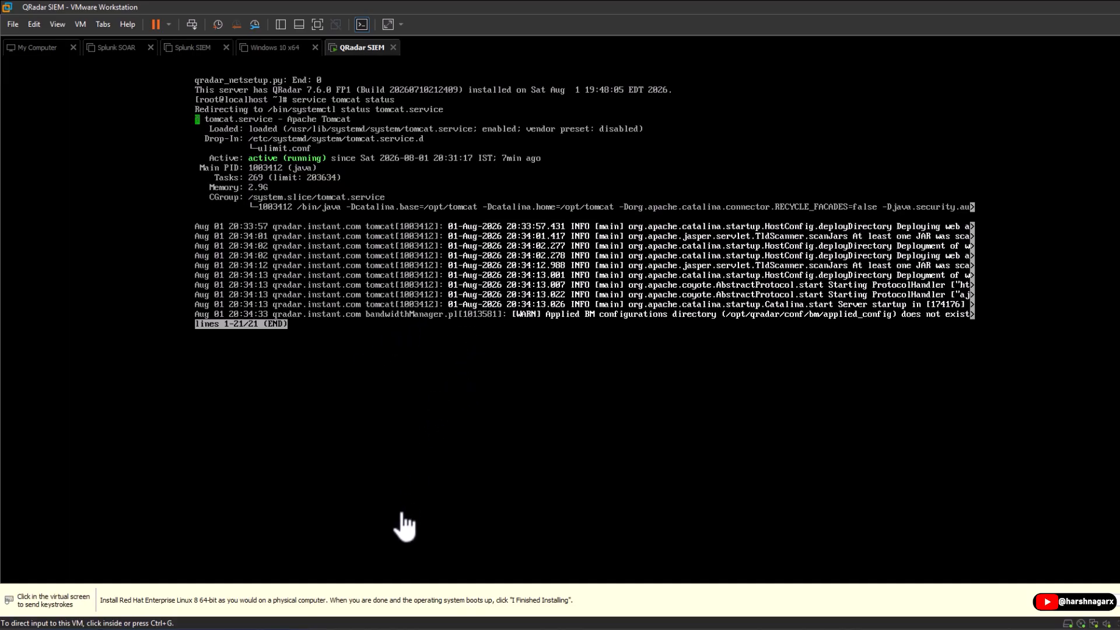
click(332, 628)
click(310, 15)
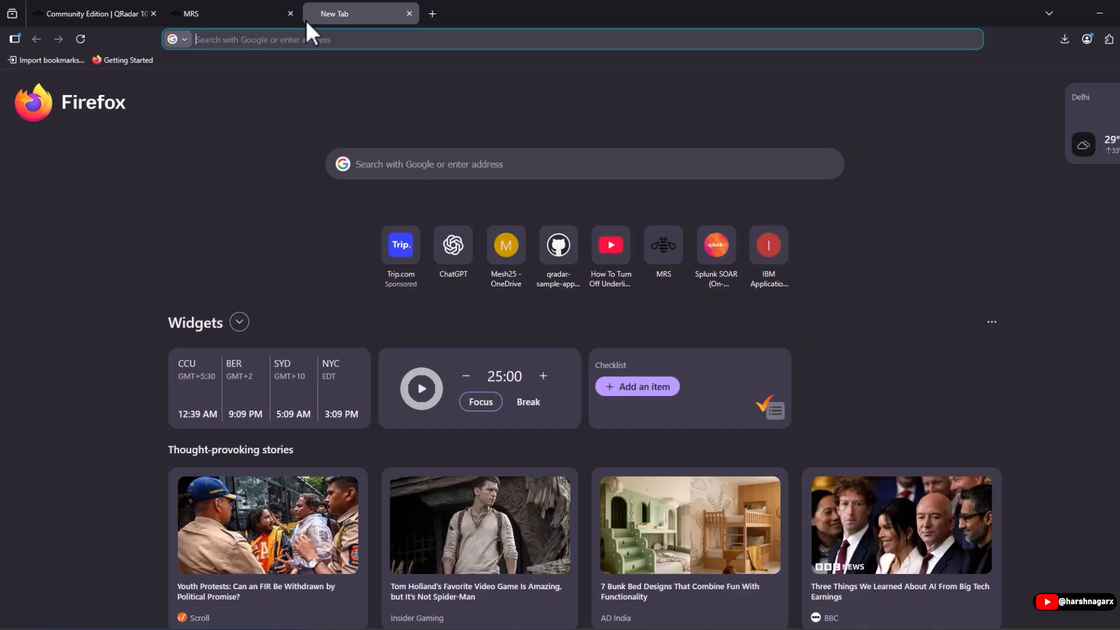
click(273, 39)
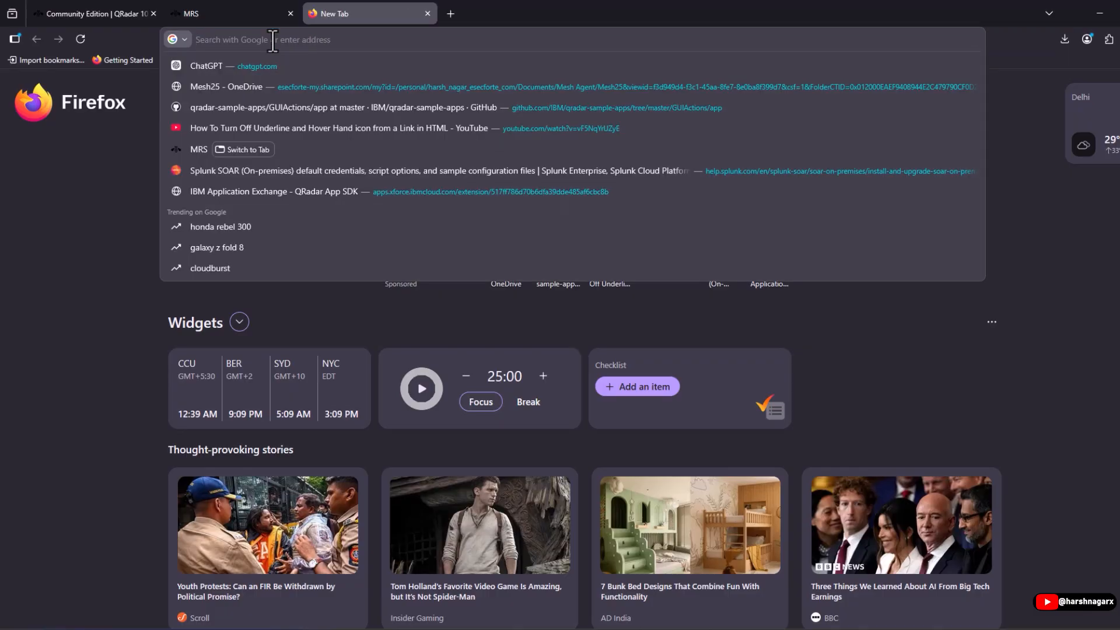
text(1 9)
key(BackSpace)
key(BackSpace)
key(BackSpace)
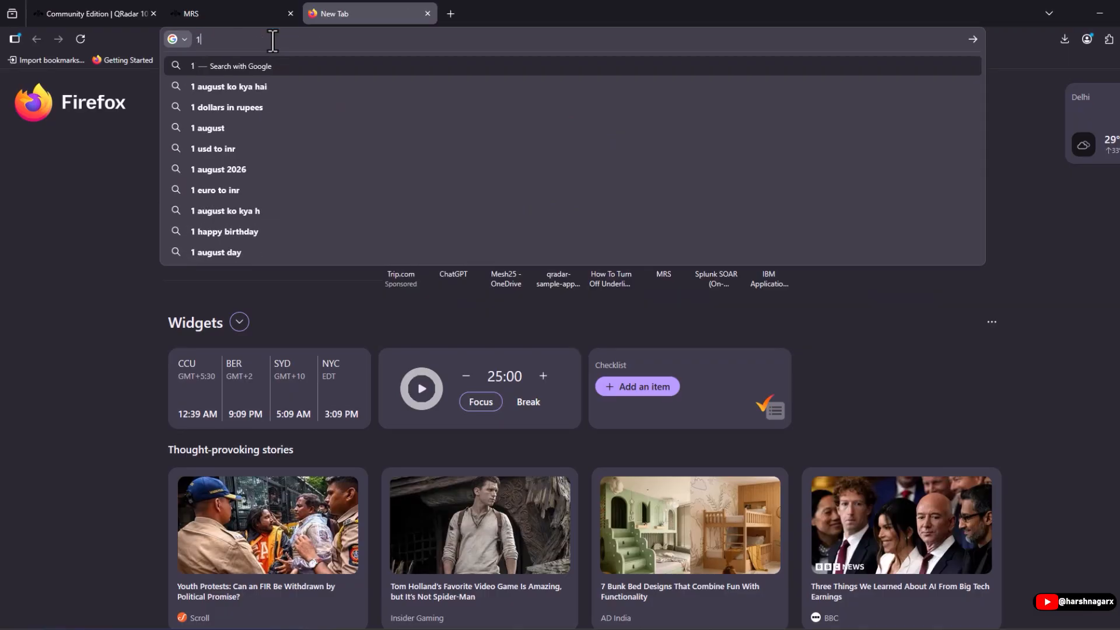
text(htt)
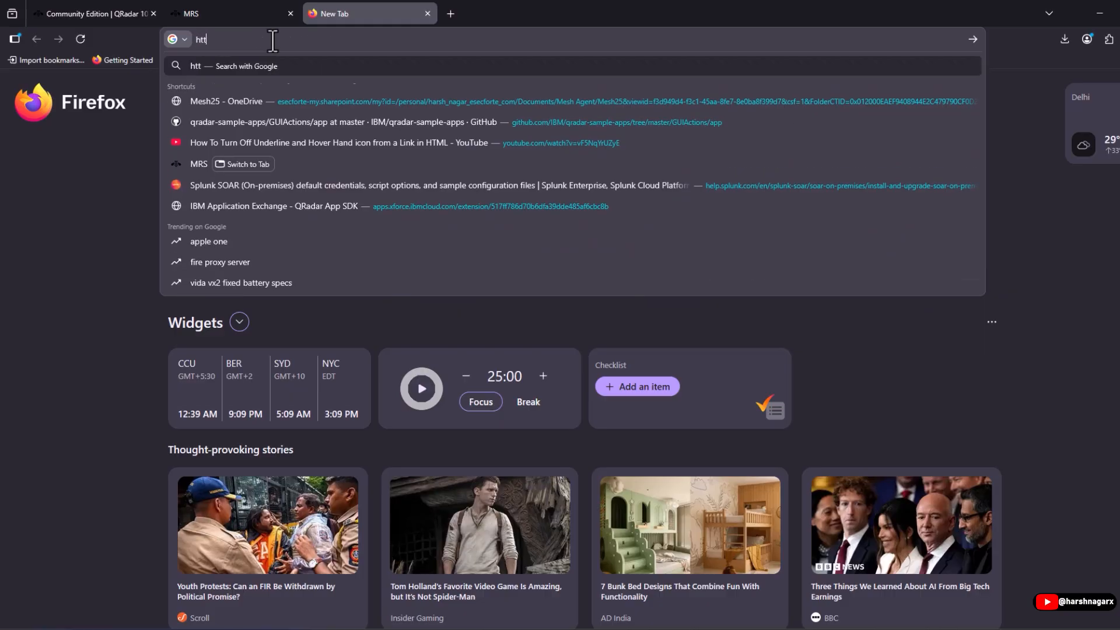
text(ps://)
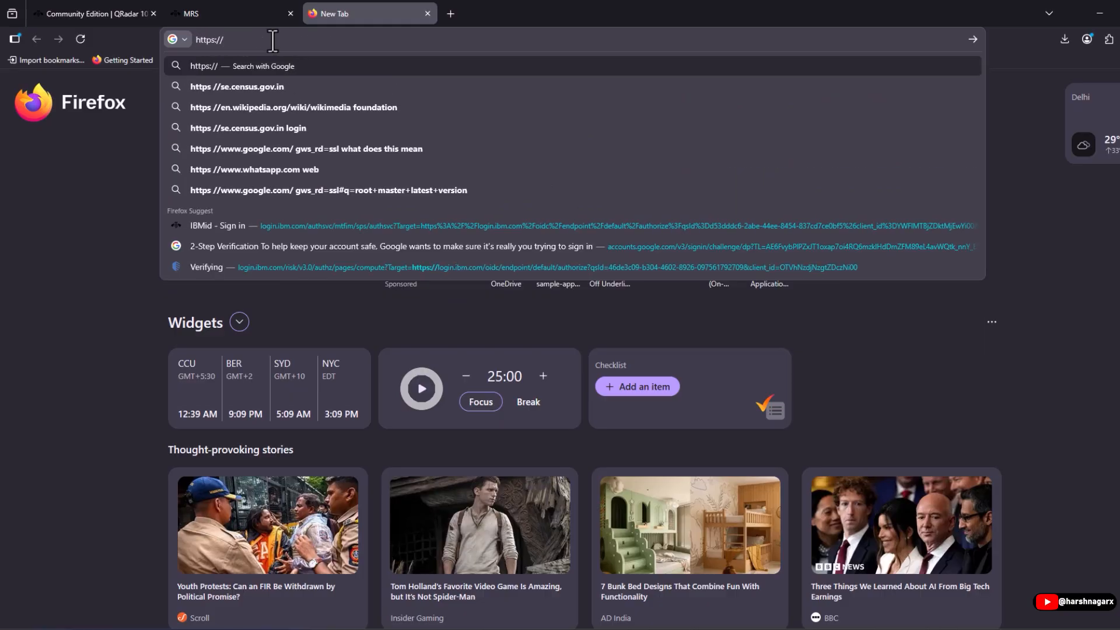
text(192.168)
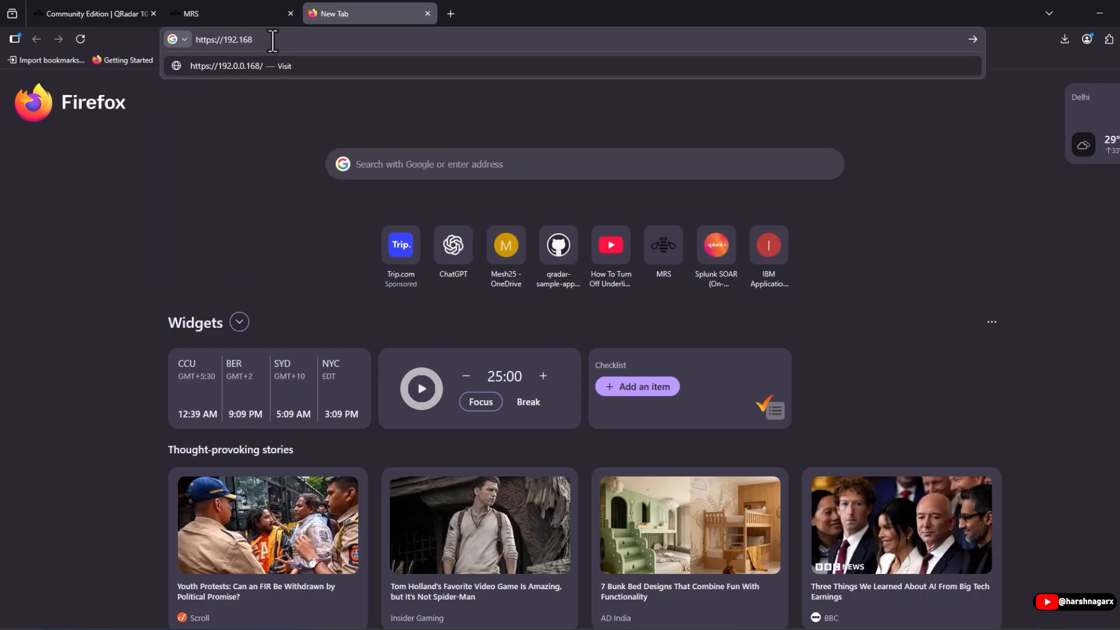
text(.1.50)
key(Return)
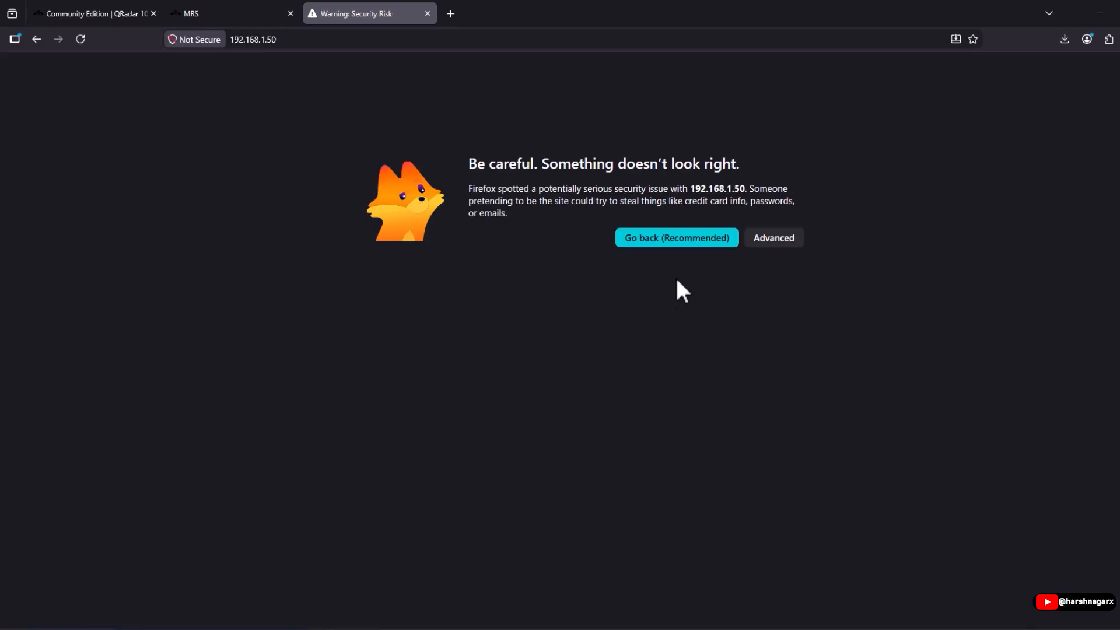
click(776, 239)
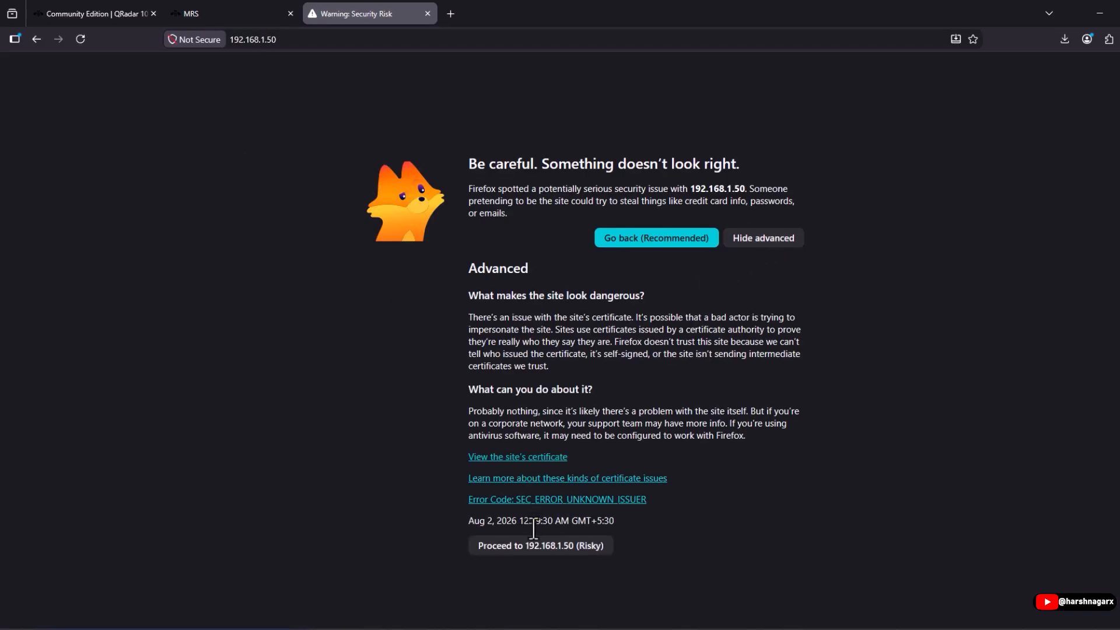
click(531, 551)
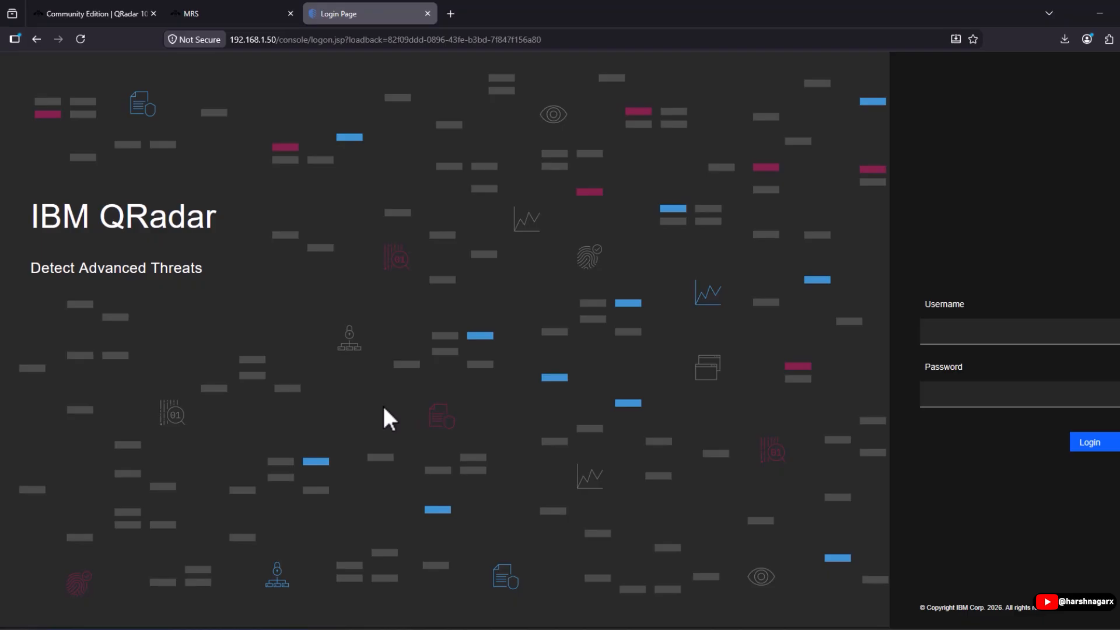
Log in as admin with the admin password and dismiss the temporary license warning.
click(960, 332)
text(ad)
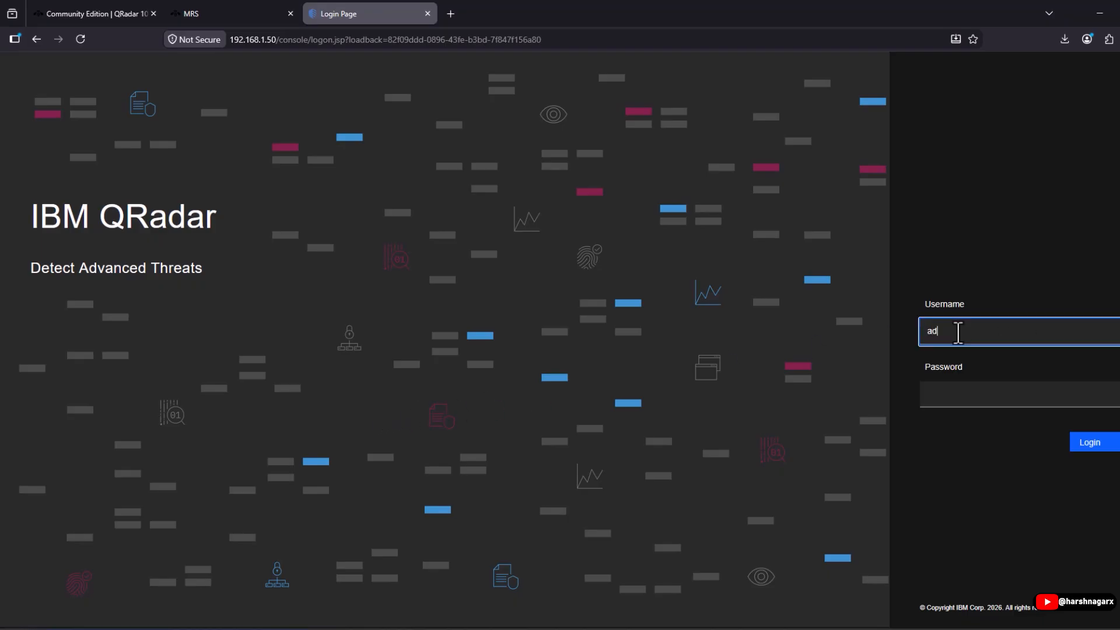
text(min)
key(Tab)
text(•••••)
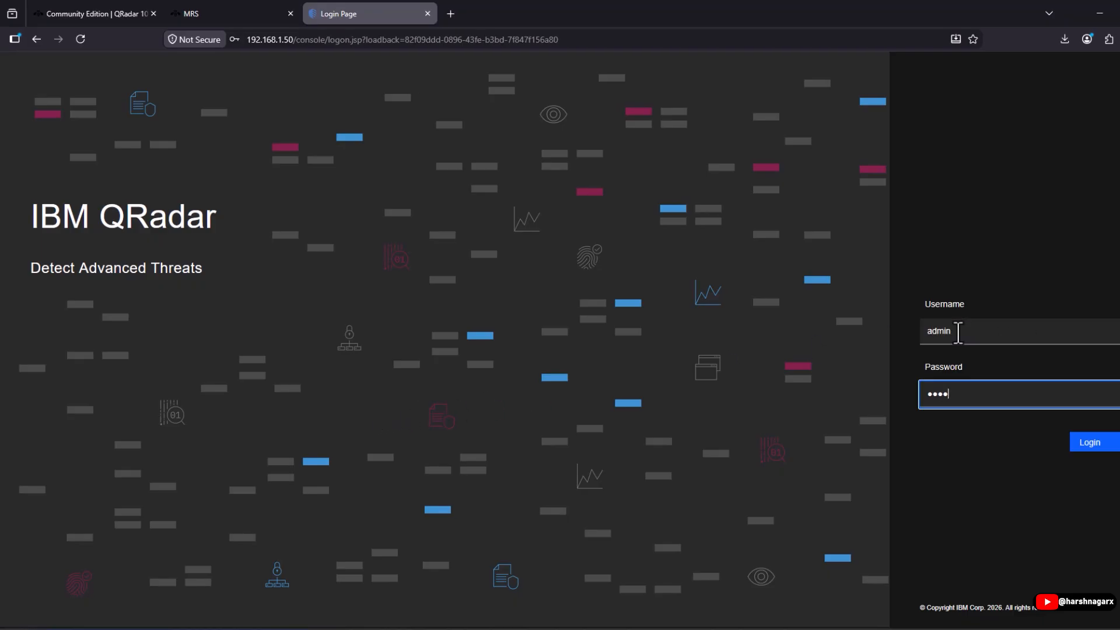
text(••••)
key(Return)
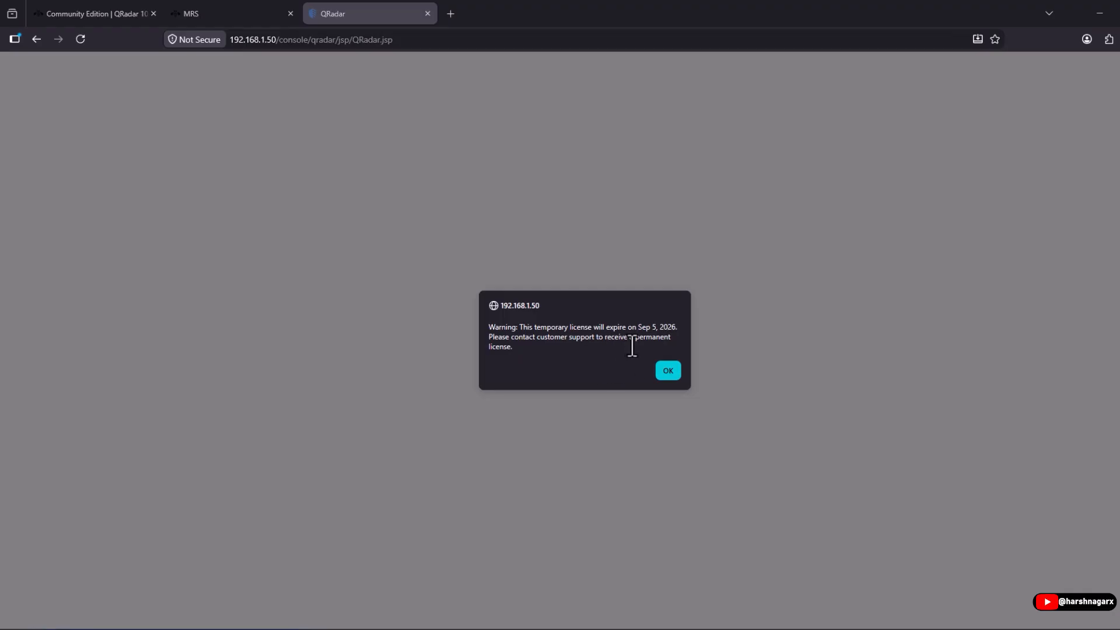
click(666, 371)
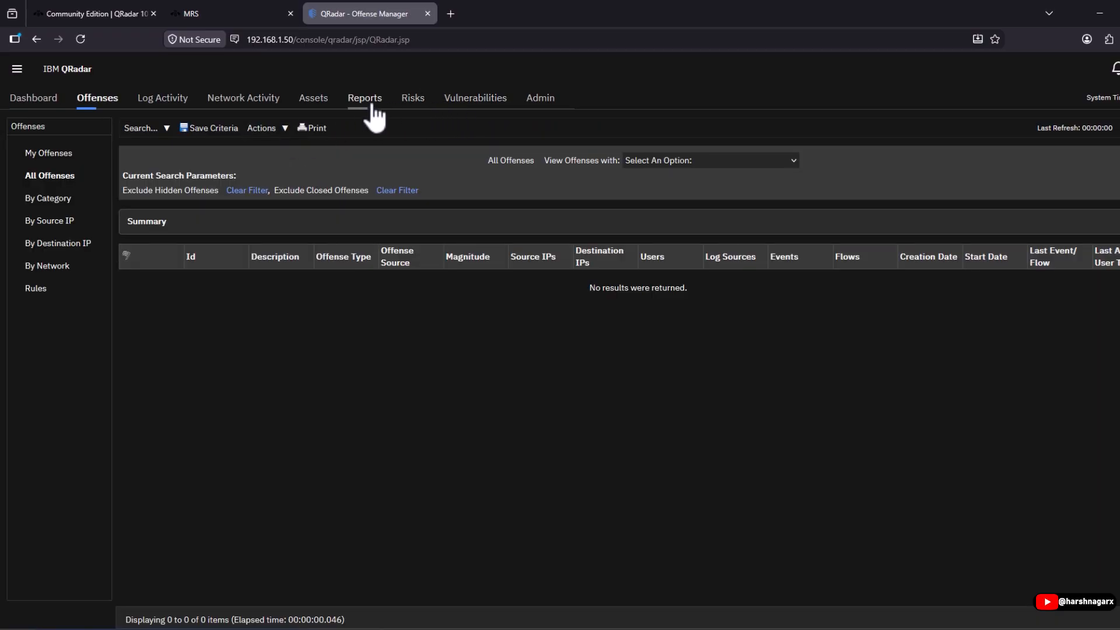
In Admin > System and License Management, upload the Community Edition license file for the qradar console.
click(546, 99)
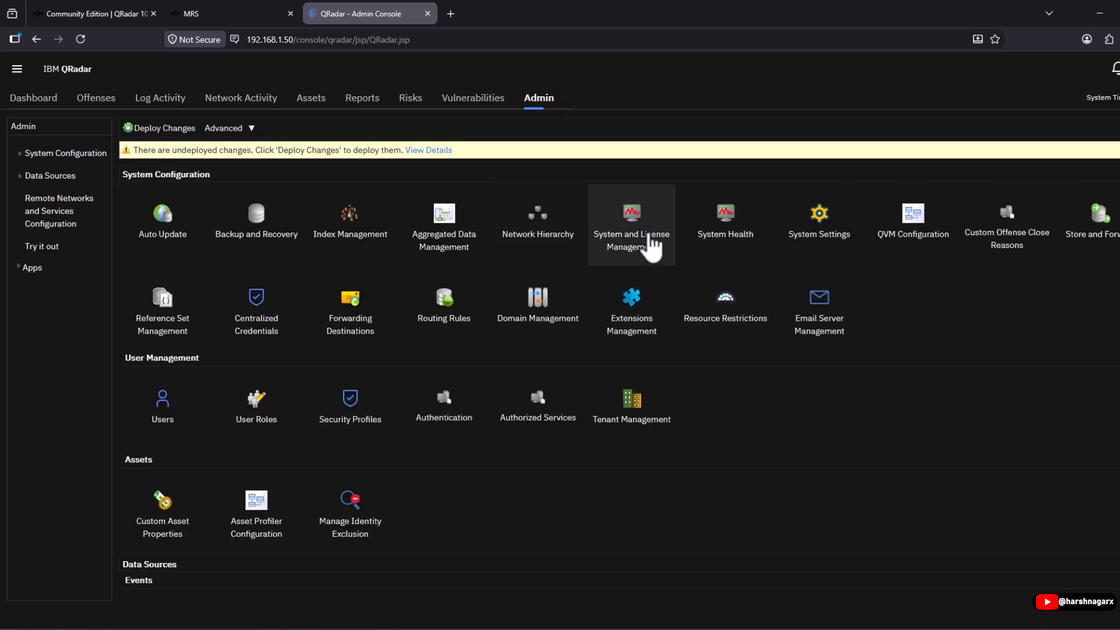
click(651, 237)
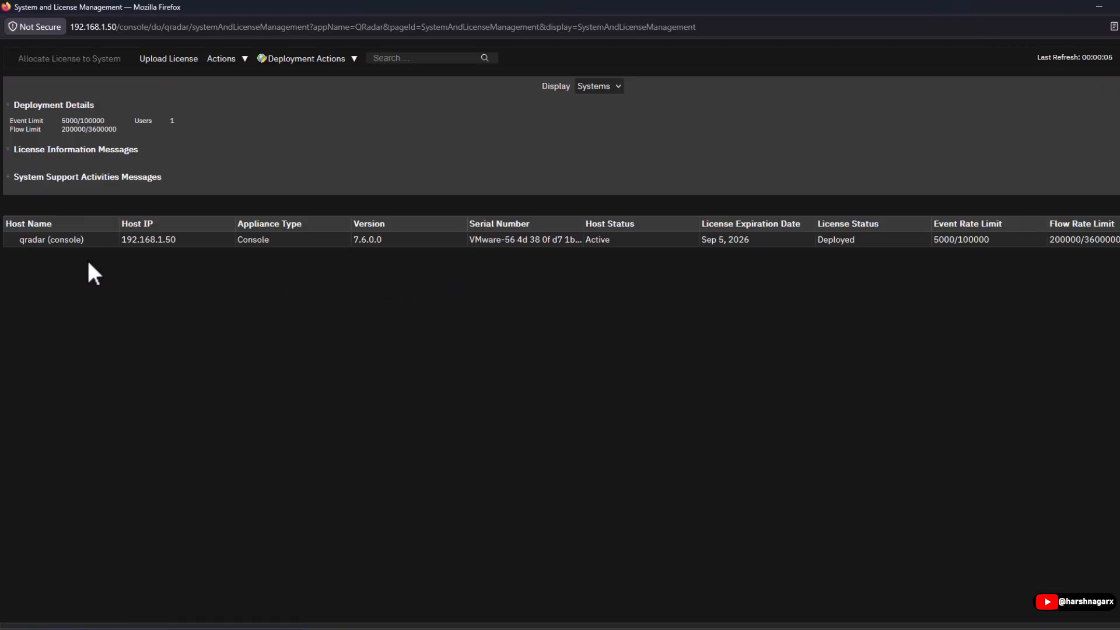
click(91, 238)
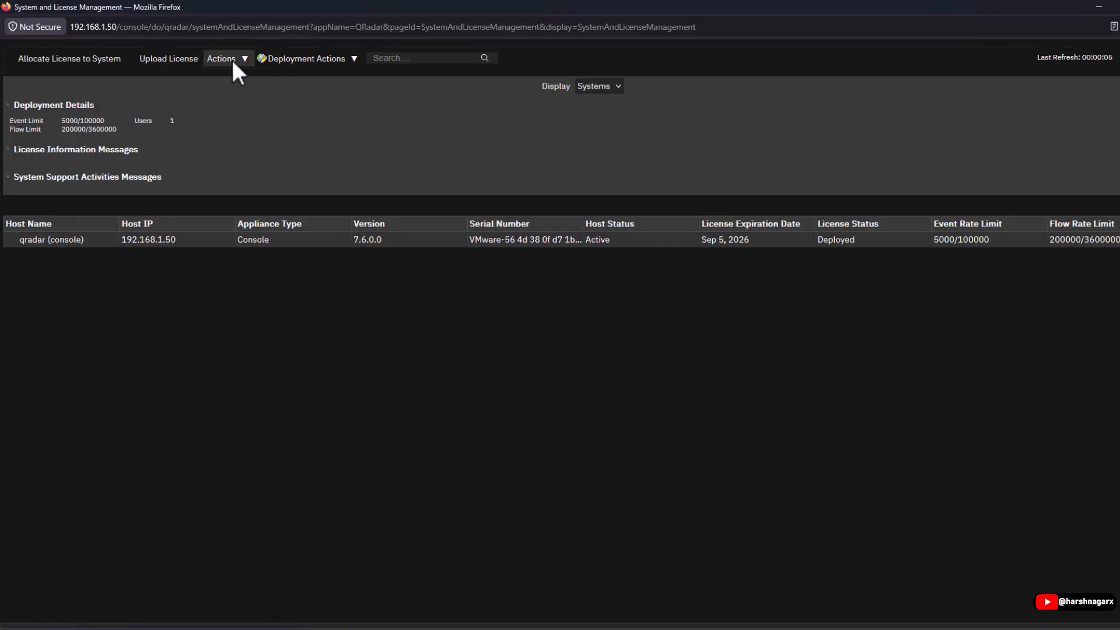
click(171, 59)
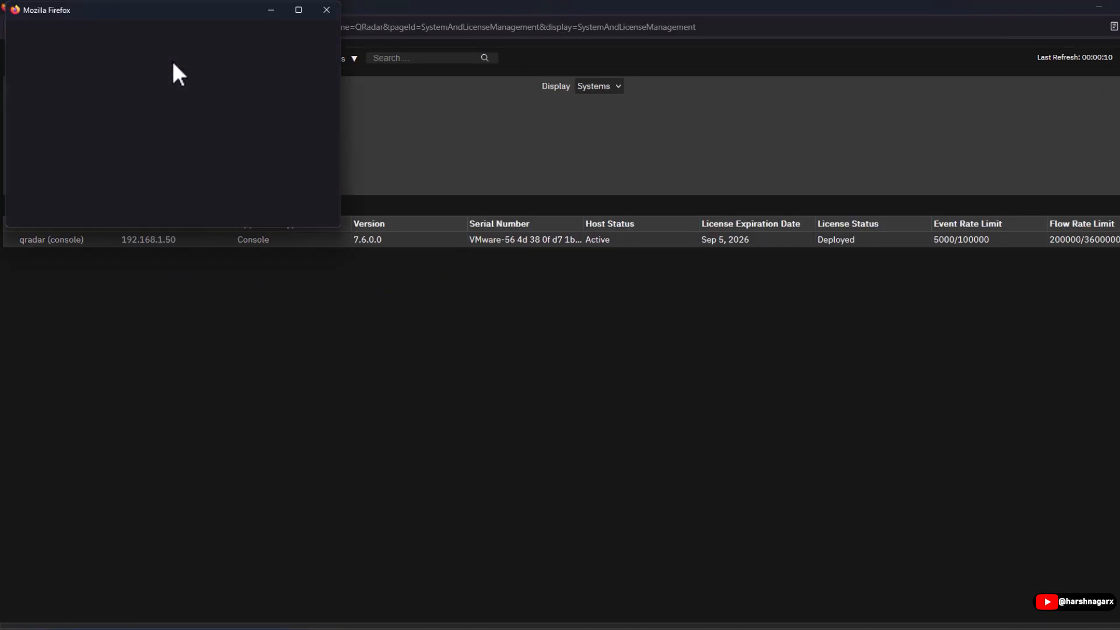
drag(192, 14, 246, 40)
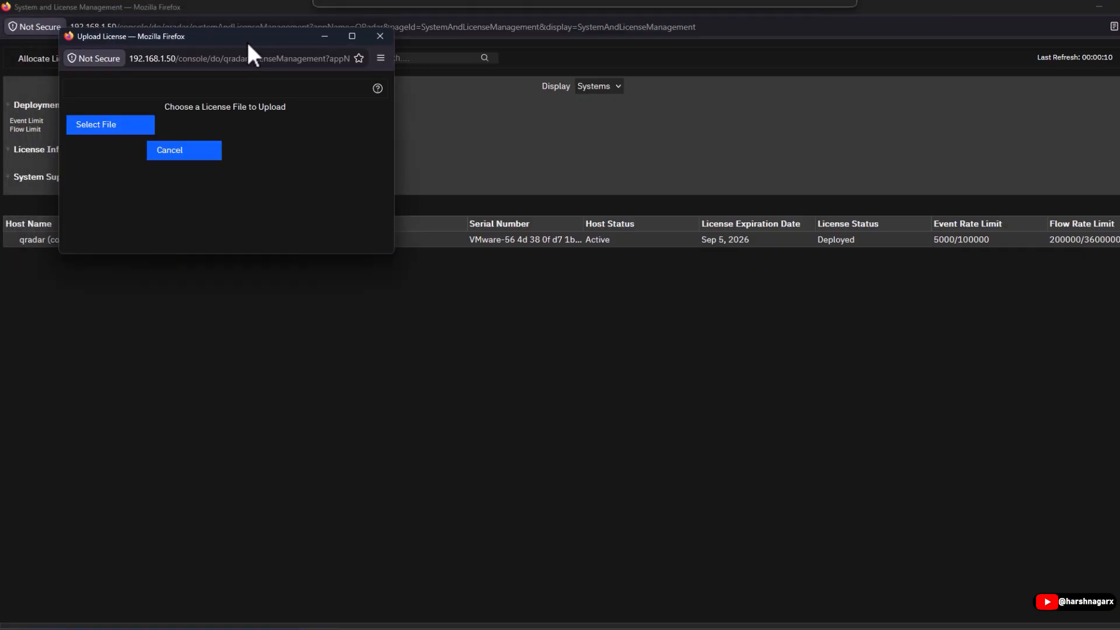
click(140, 122)
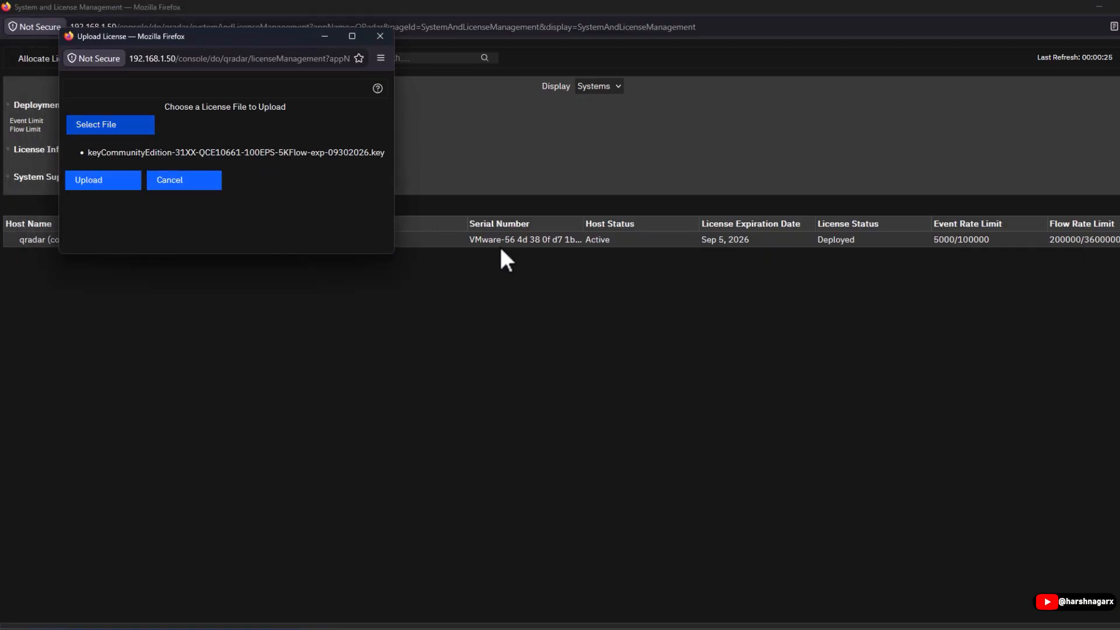
click(111, 186)
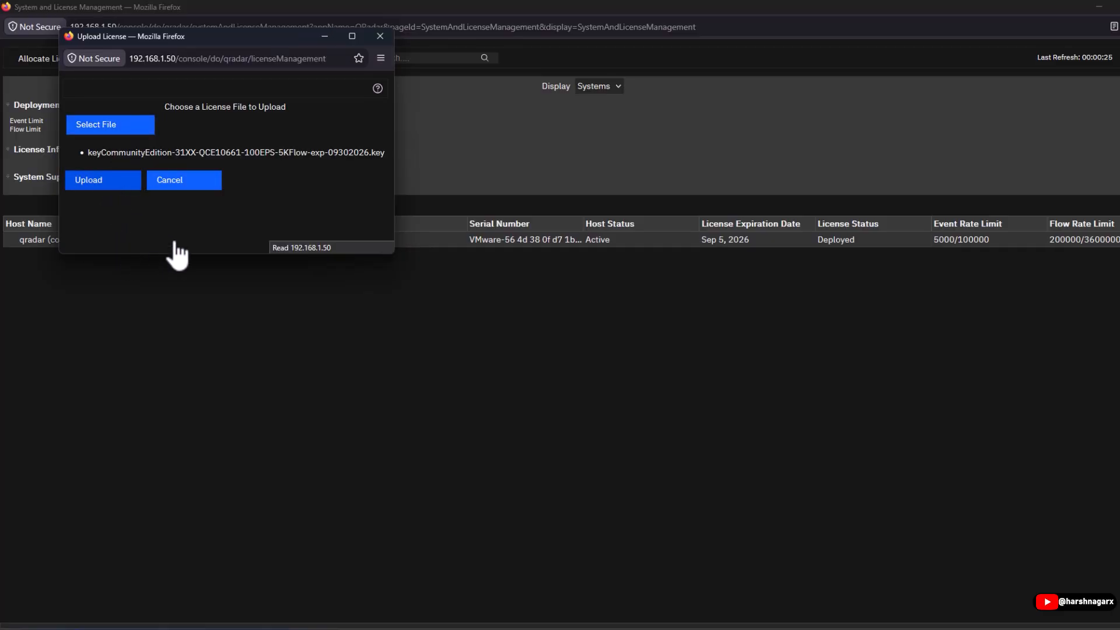
click(247, 199)
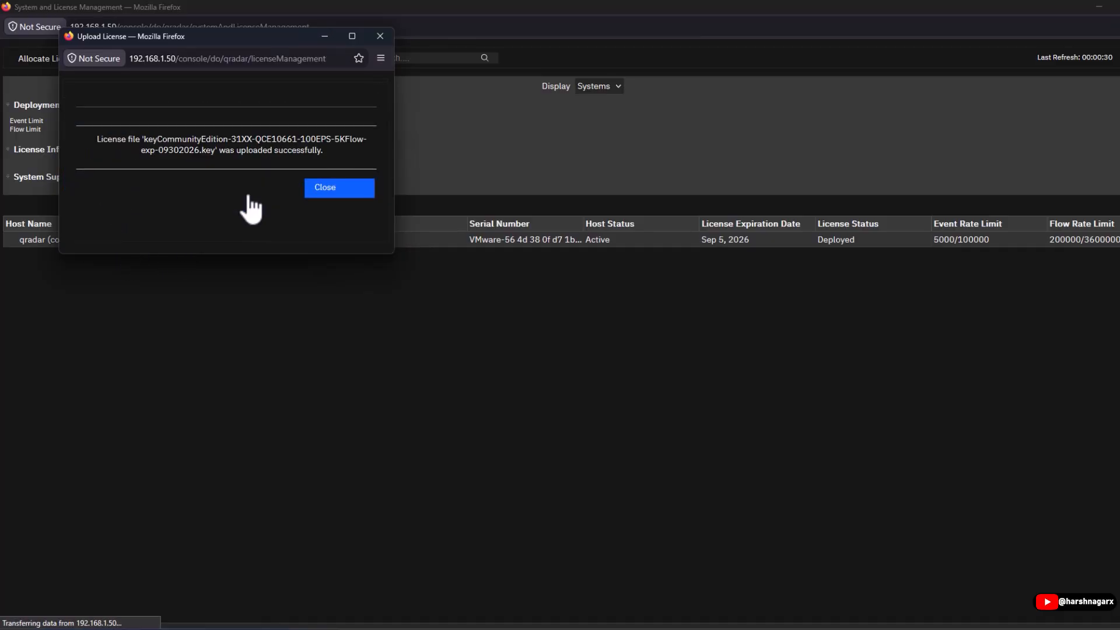
click(318, 189)
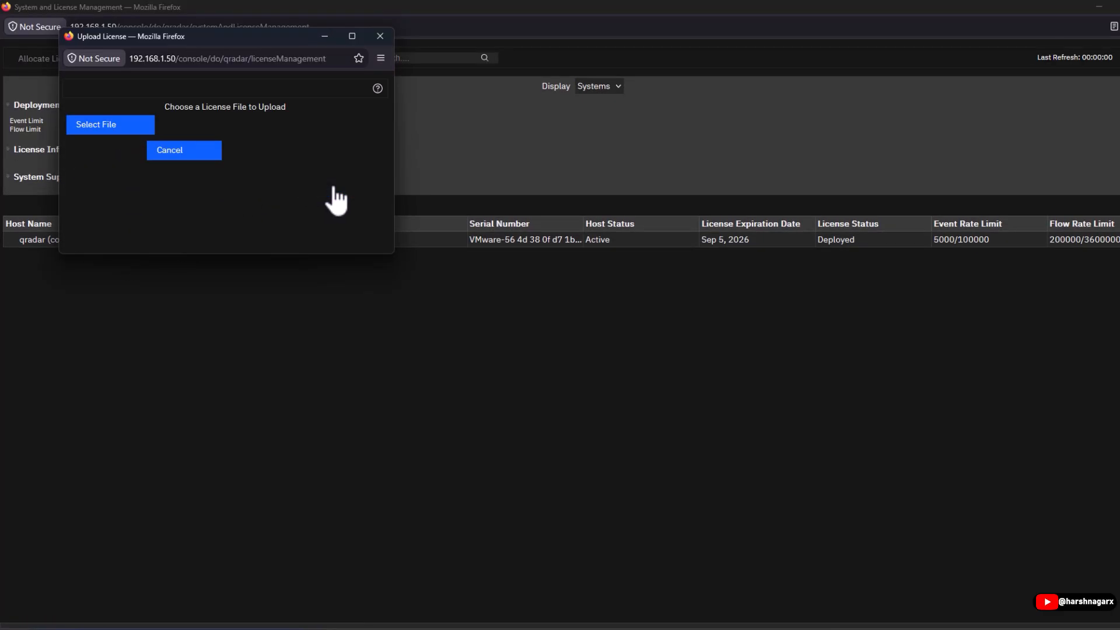
click(374, 39)
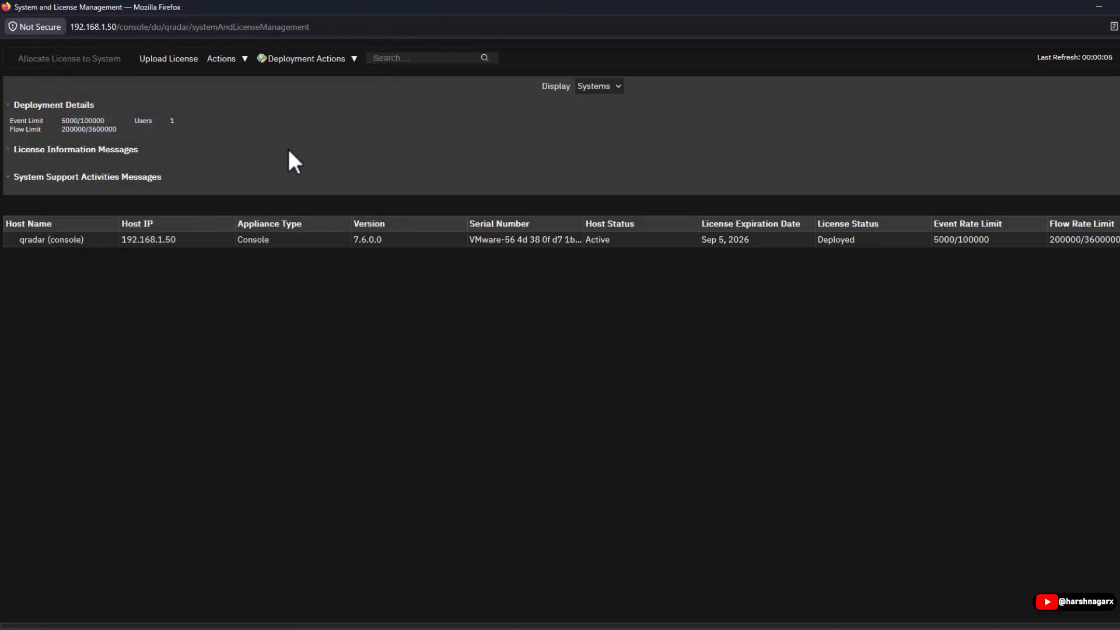
Allocate the Community license to the qradar console host 192.168.1.50, confirming the overwrite.
click(191, 237)
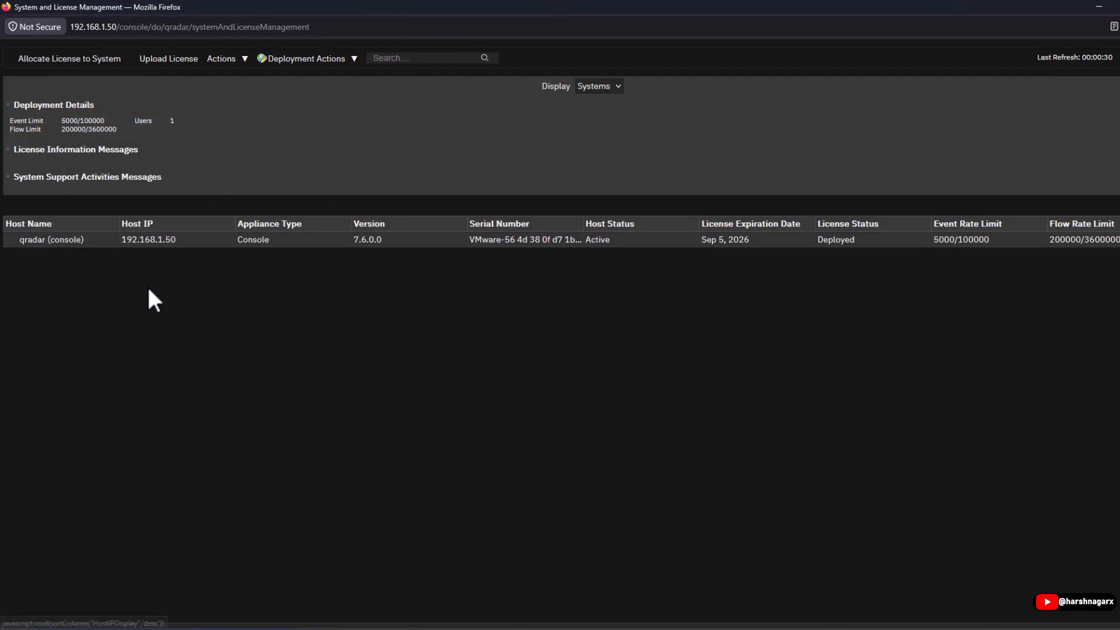
click(63, 57)
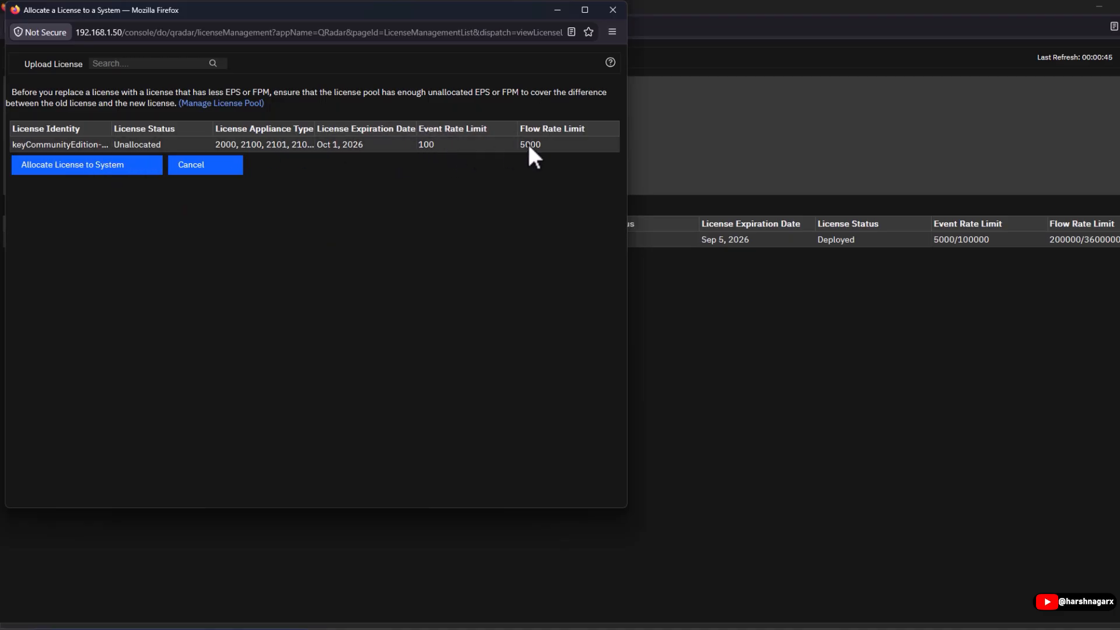
click(73, 168)
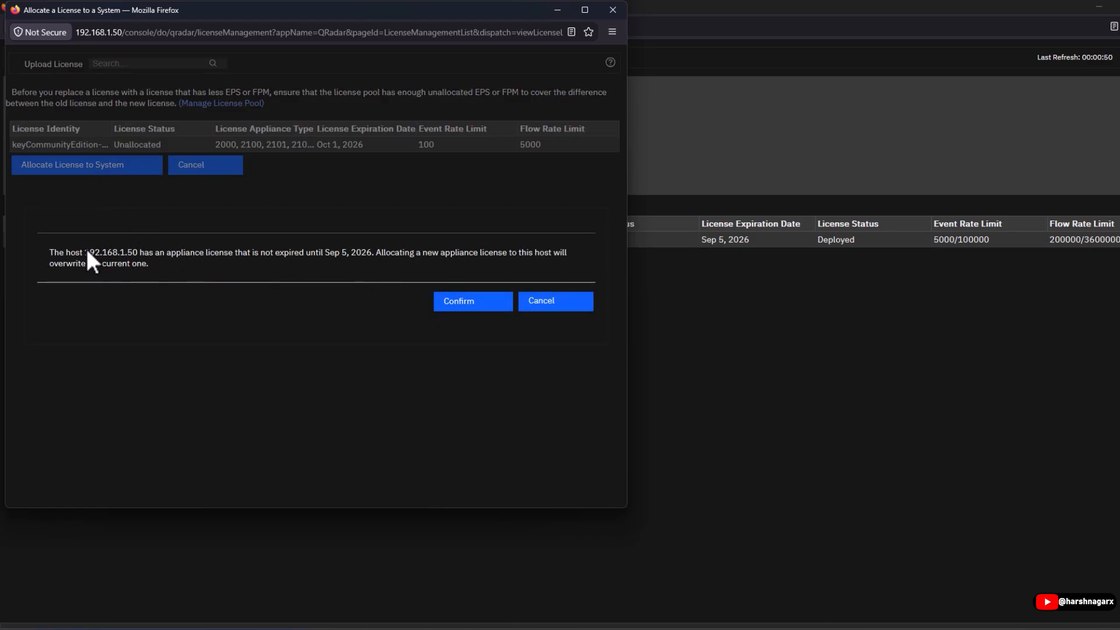
drag(86, 246, 132, 260)
click(131, 252)
click(459, 294)
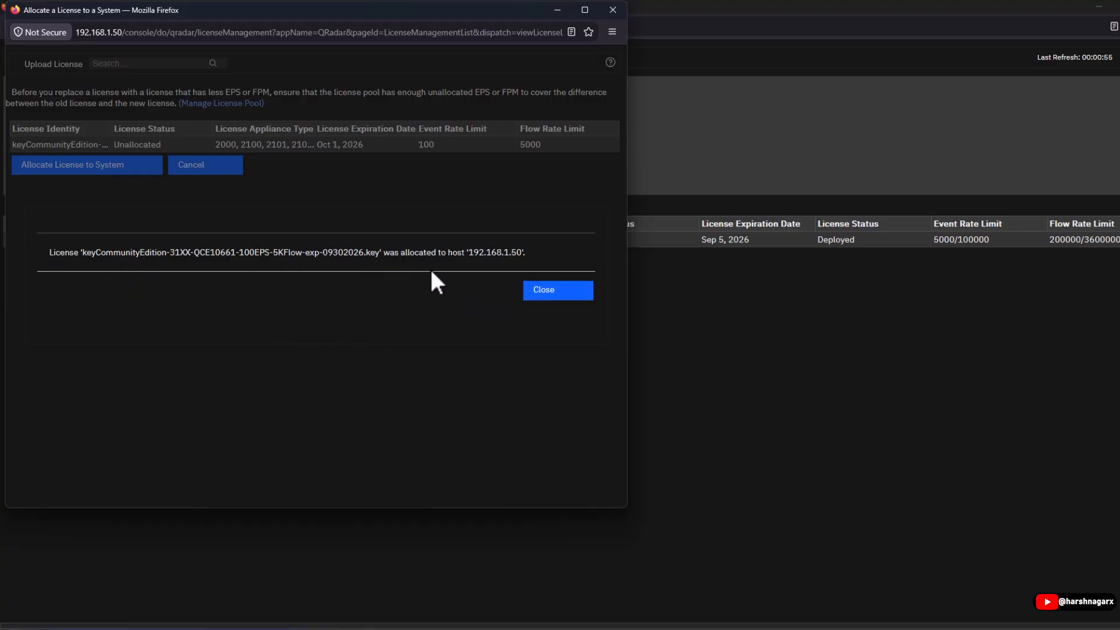
click(569, 294)
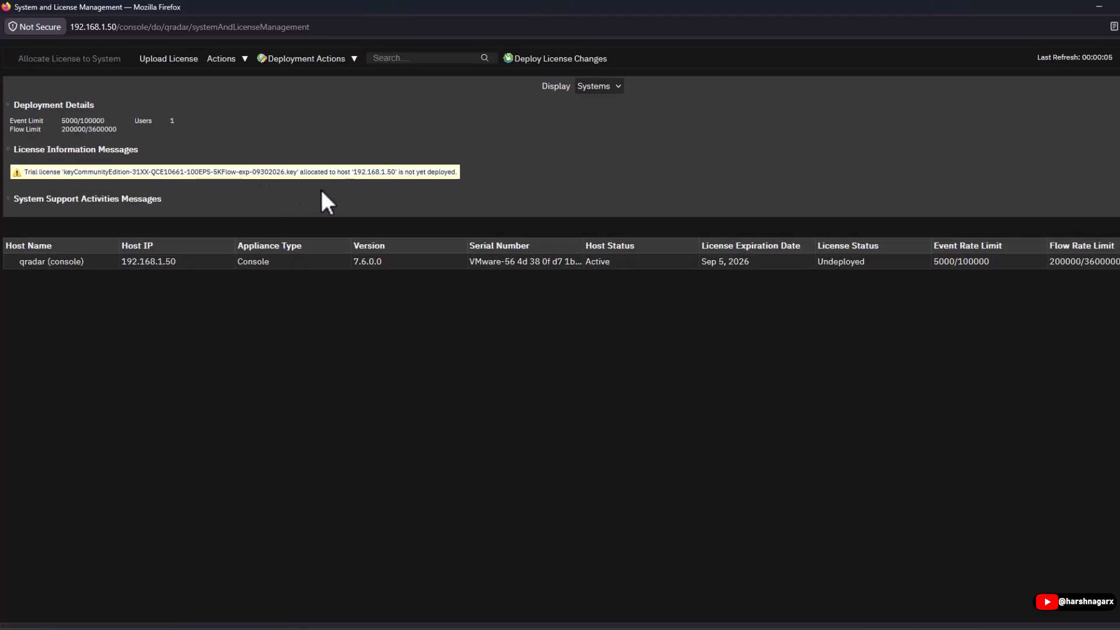
Deploy the license changes with an immediate service restart, then go back to Offenses.
click(569, 61)
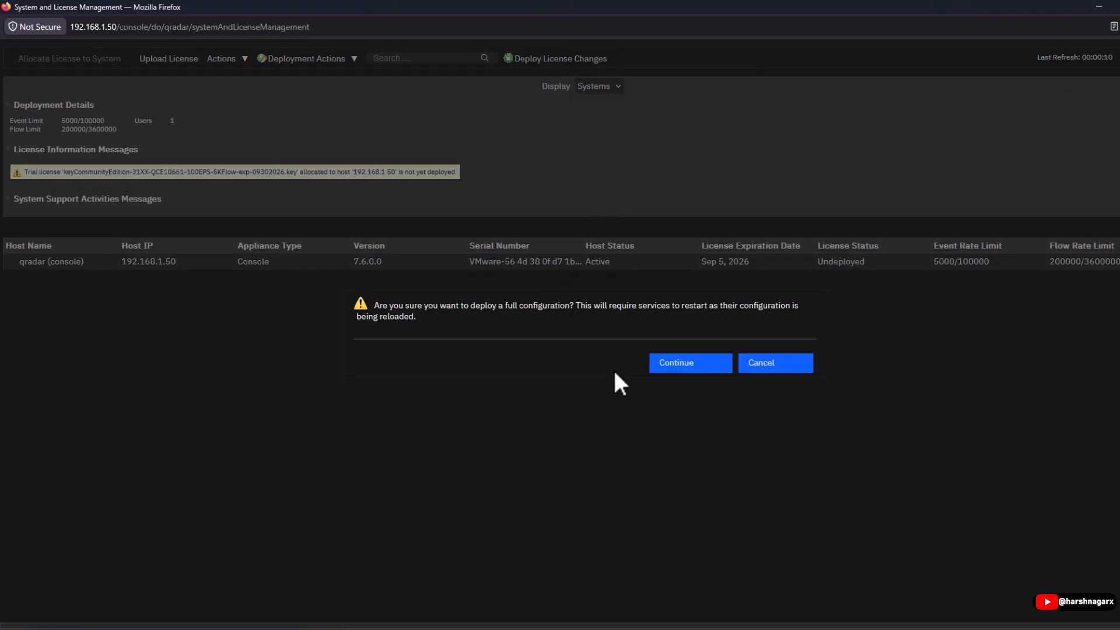
click(691, 364)
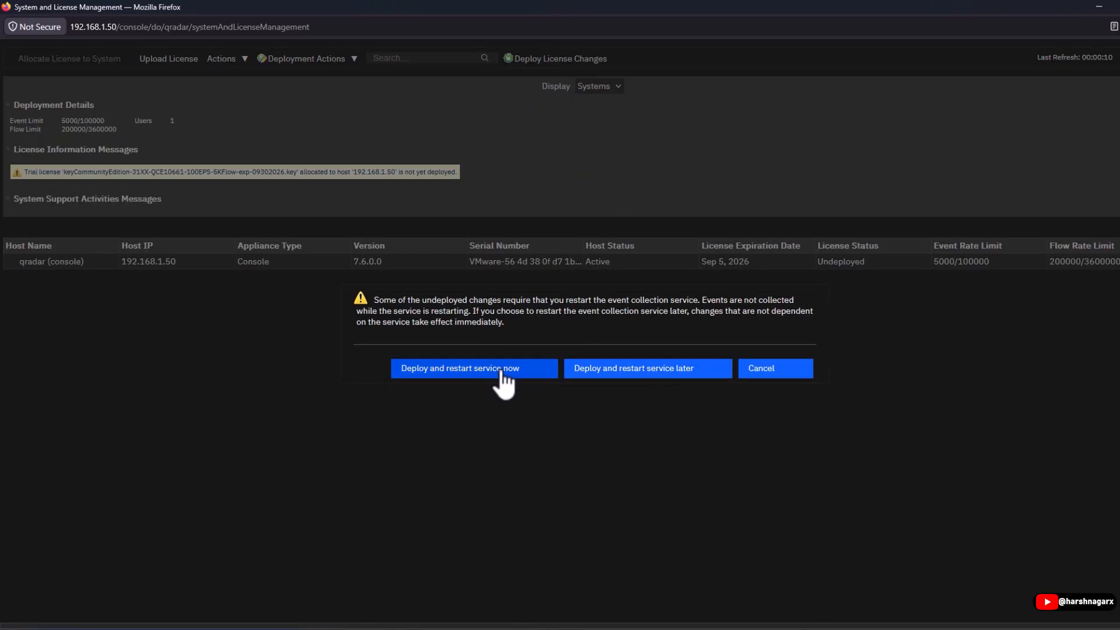
click(523, 374)
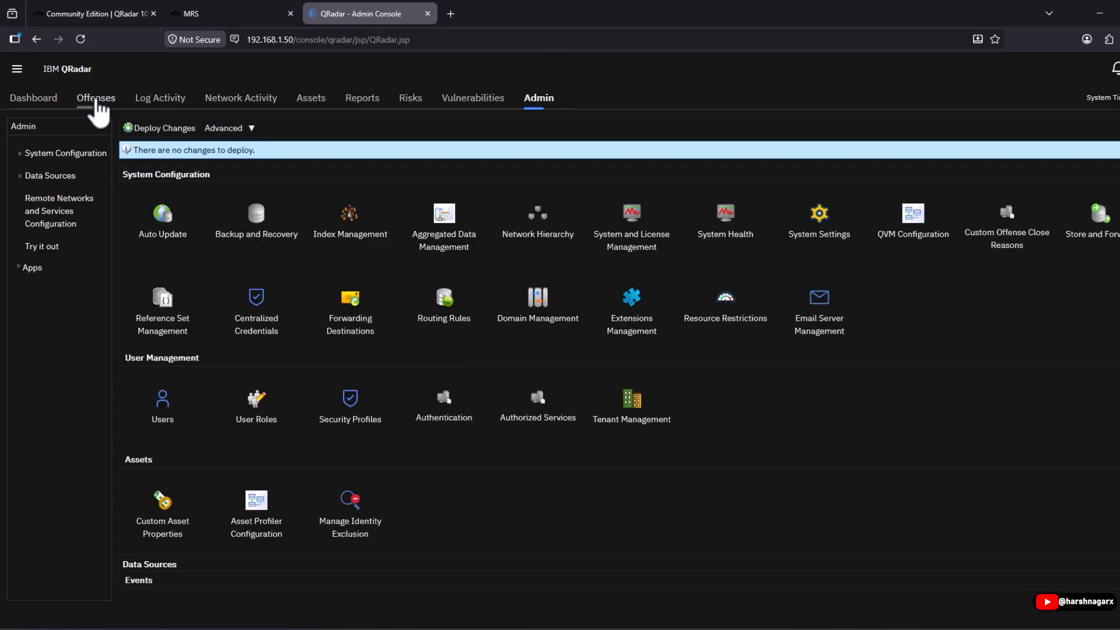
click(95, 101)
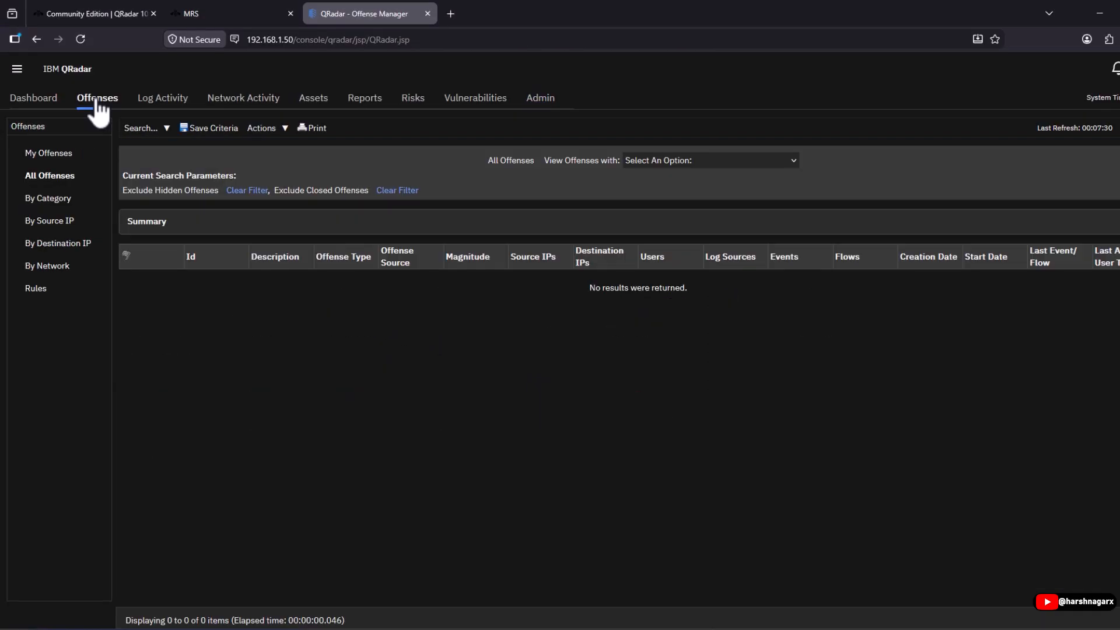